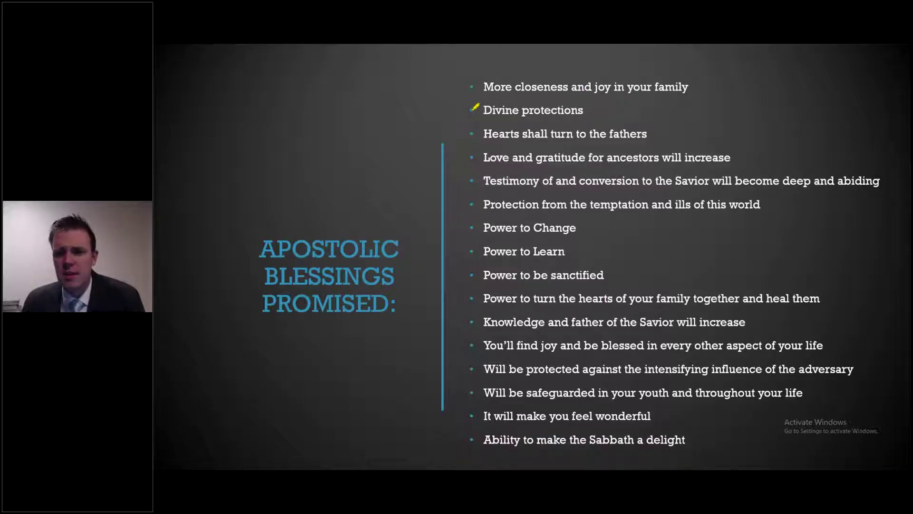
Ink-mark the Divine protections and Sabbath bullets, erase the ink, and advance to 3 Things to Do
click(472, 110)
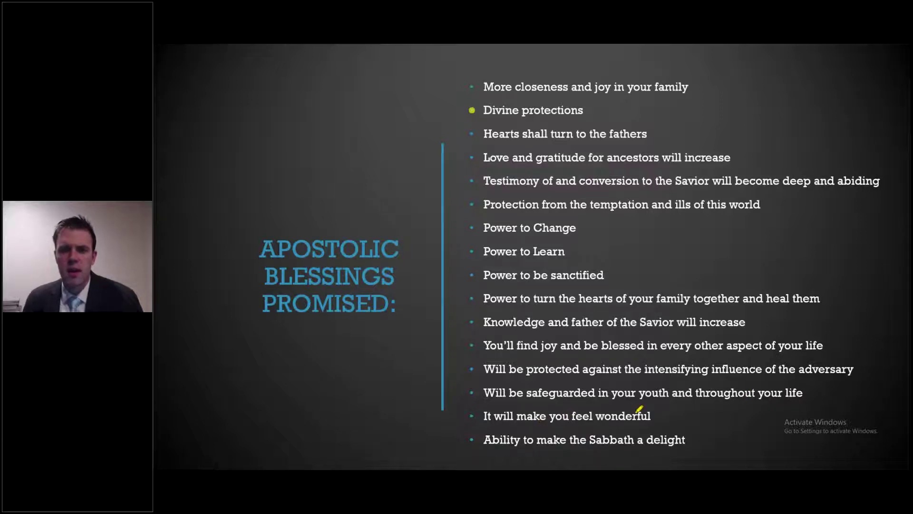
click(699, 440)
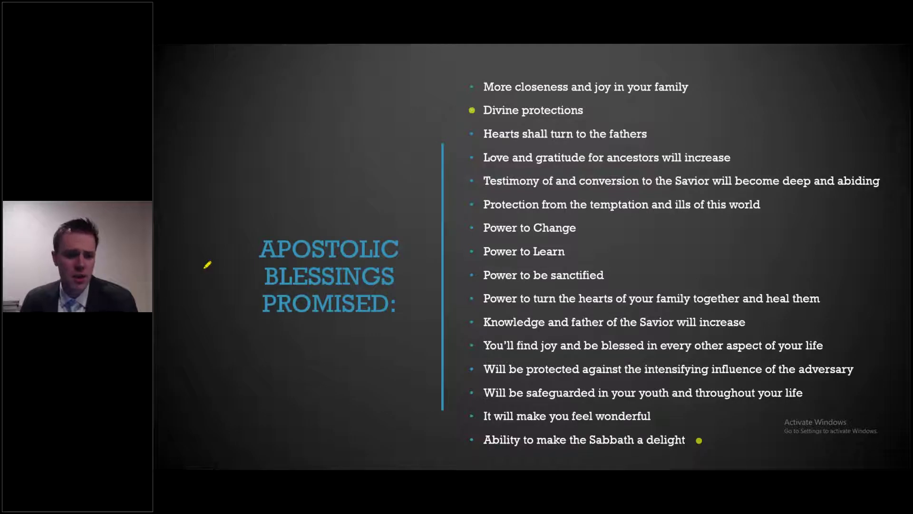
key(e)
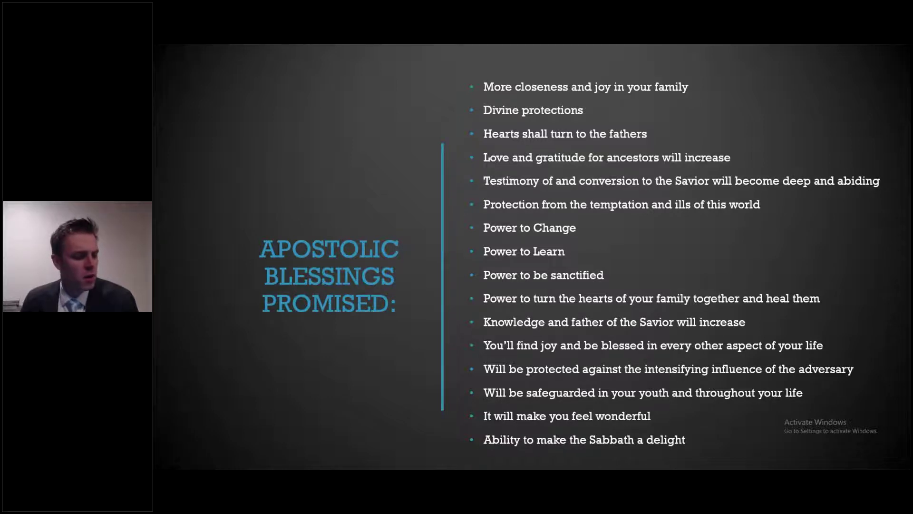
key(Right)
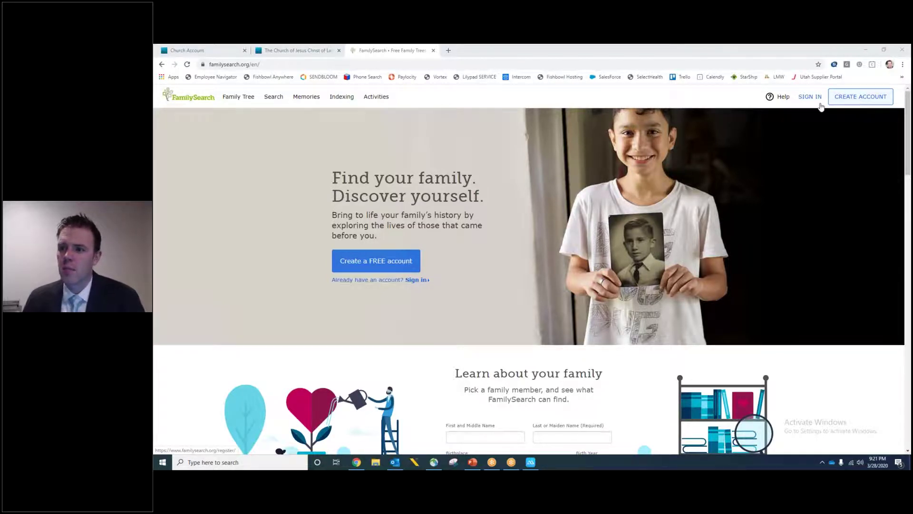
click(294, 51)
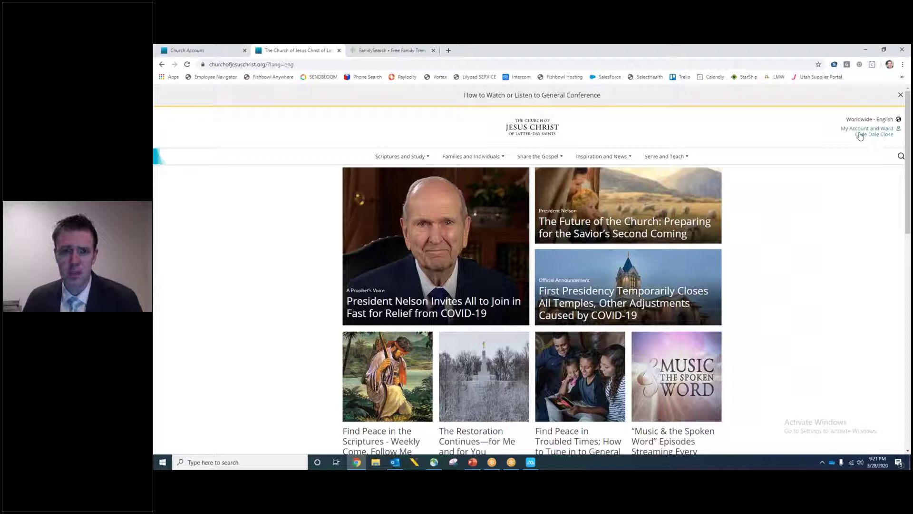
key(ctrl+1)
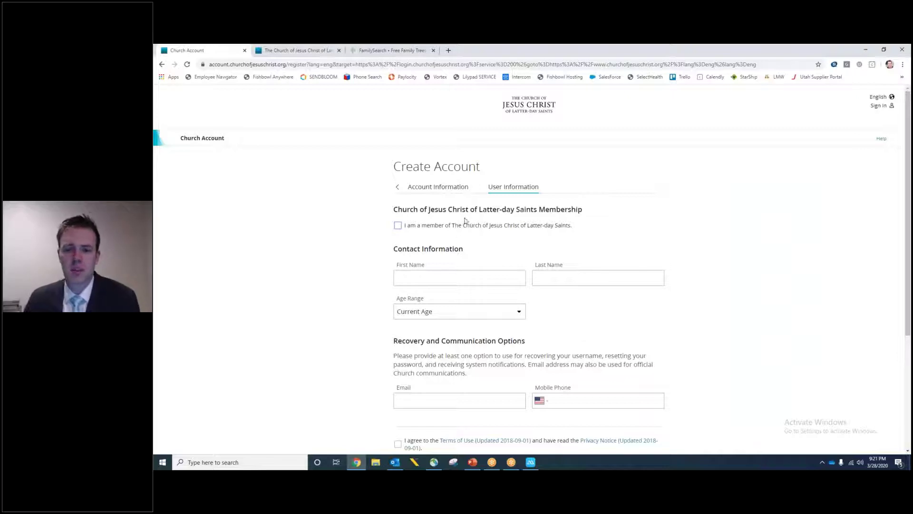
scroll(372, 238, down, 1)
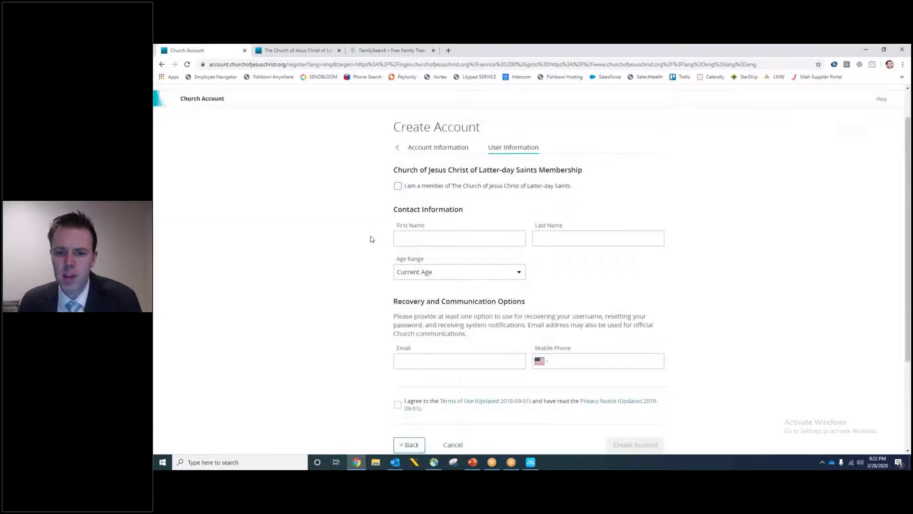
scroll(370, 235, up, 1)
key(ctrl+2)
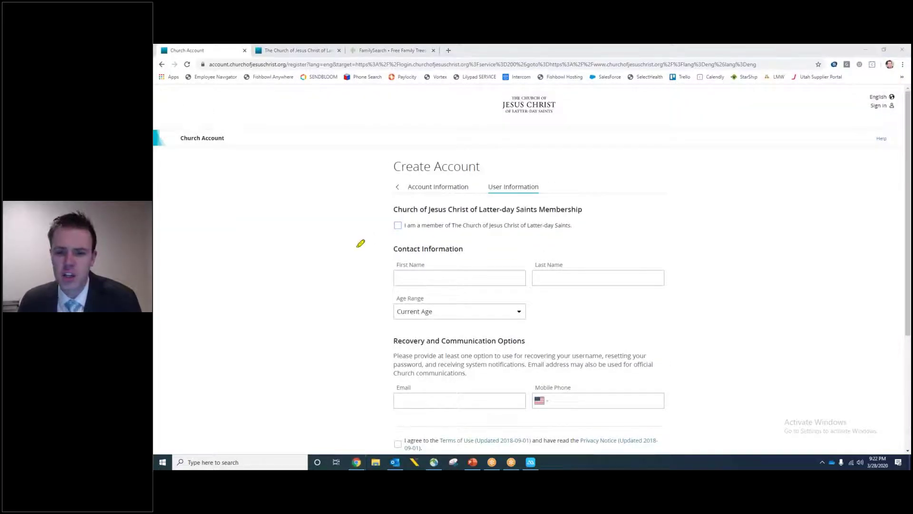
mouse_move(400, 209)
mouse_down()
mouse_move(584, 224)
mouse_move(397, 209)
mouse_up()
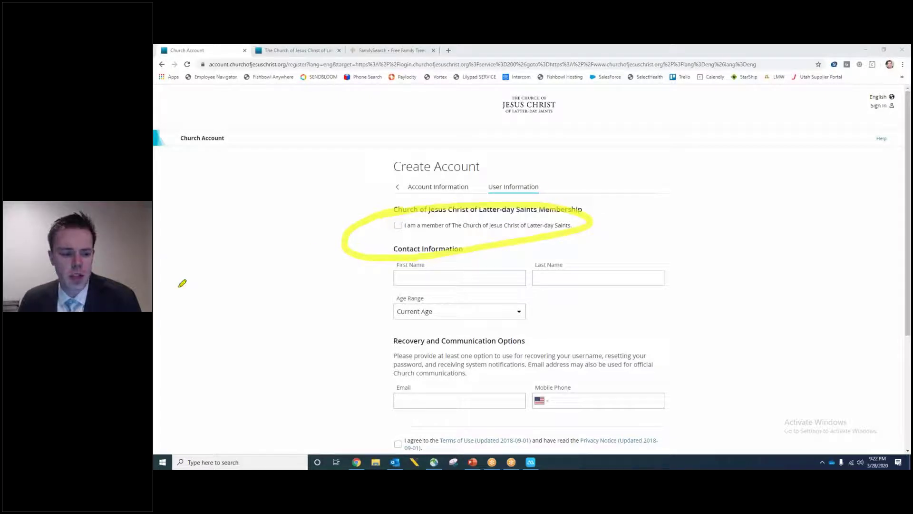
key(Escape)
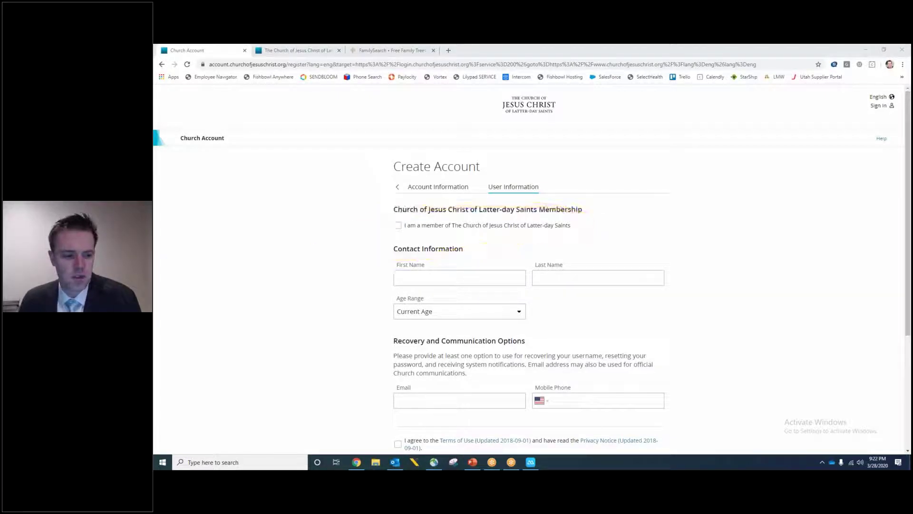
click(397, 225)
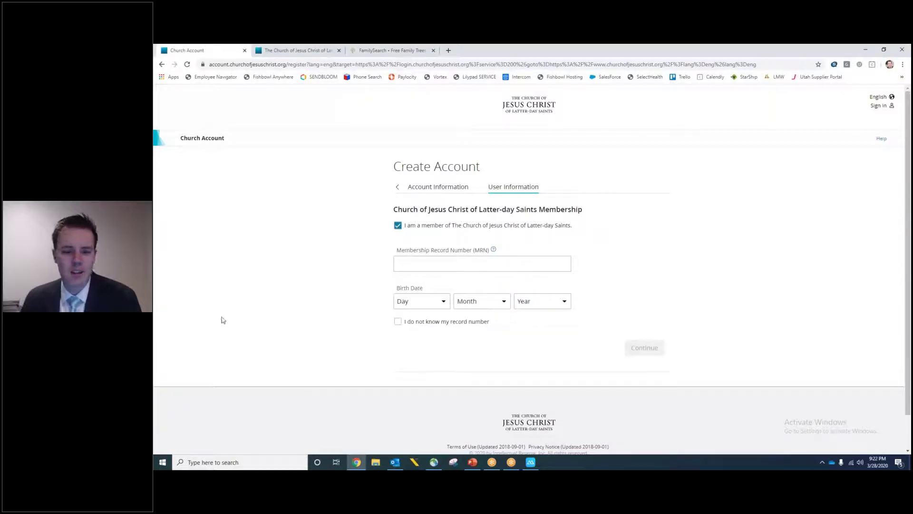
key(ctrl+2)
mouse_move(429, 241)
mouse_down()
mouse_move(402, 248)
mouse_move(532, 258)
mouse_move(408, 247)
mouse_up()
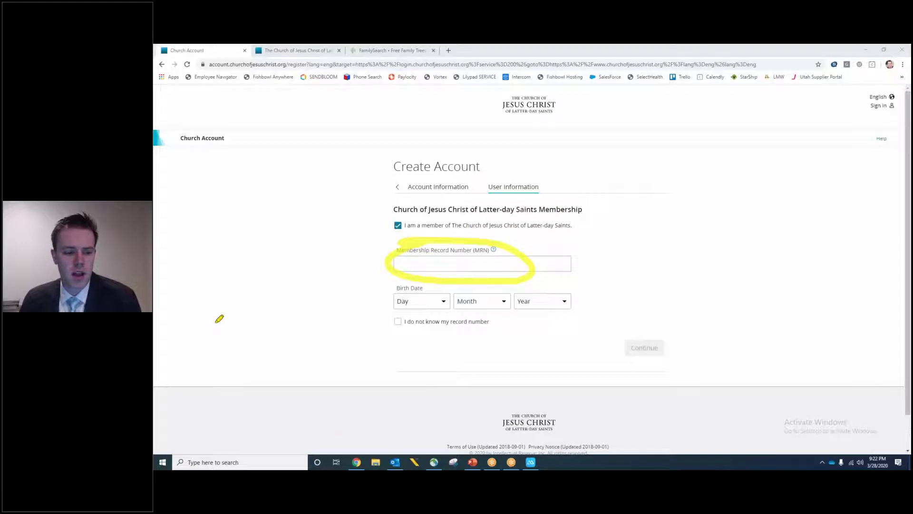
key(Escape)
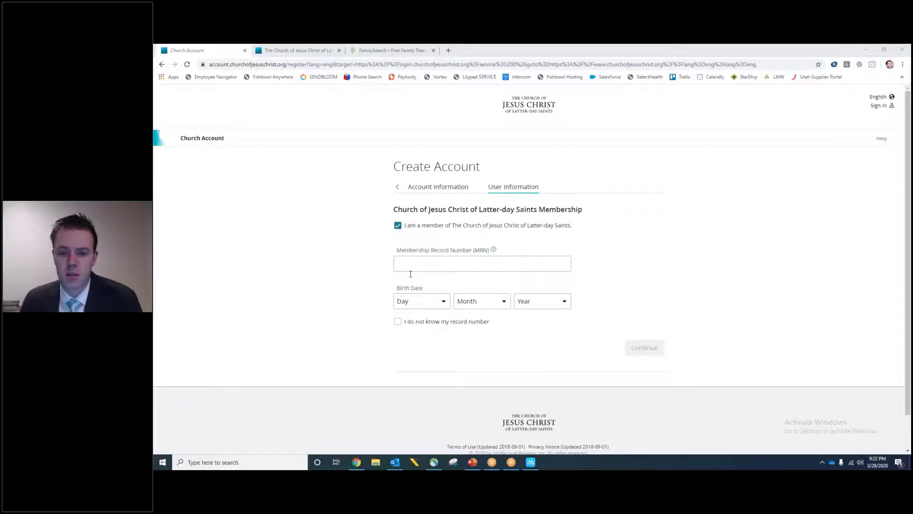
click(398, 226)
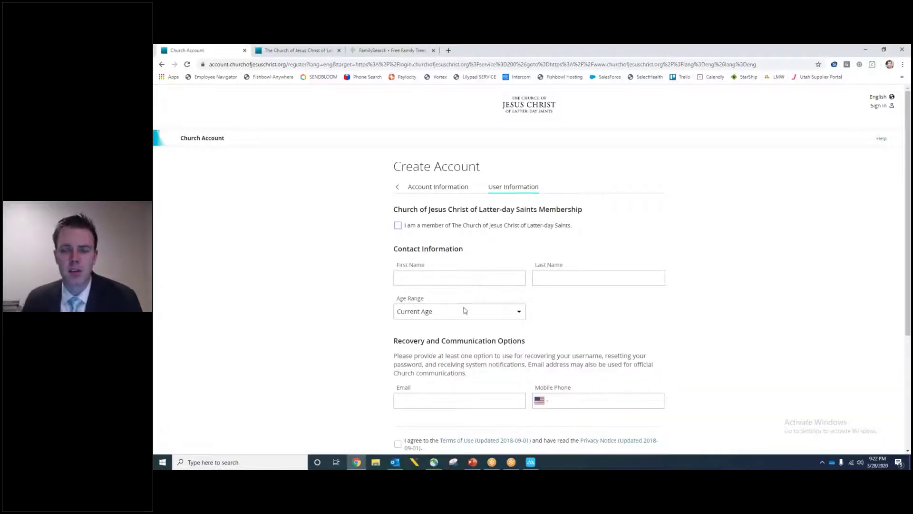
click(302, 53)
click(390, 51)
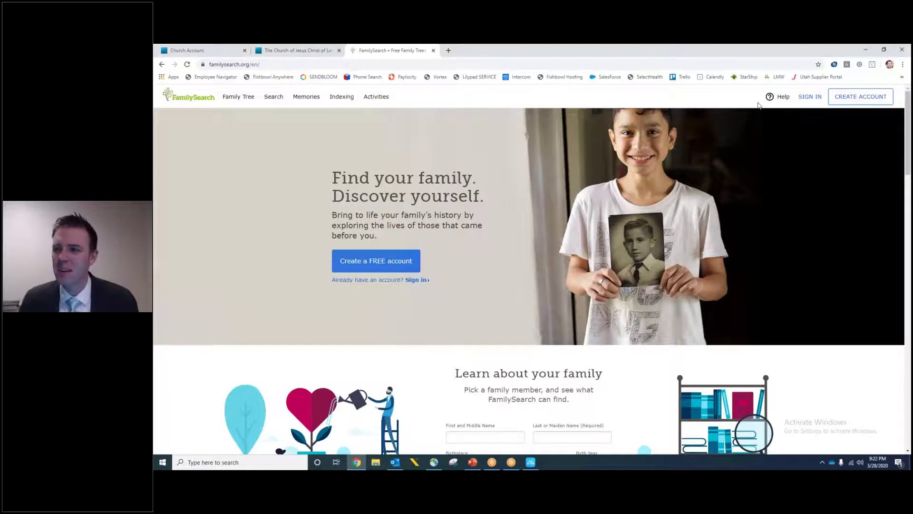
Sign in to FamilySearch with the saved credentials and open the Family Tree > Tree pedigree view
click(812, 97)
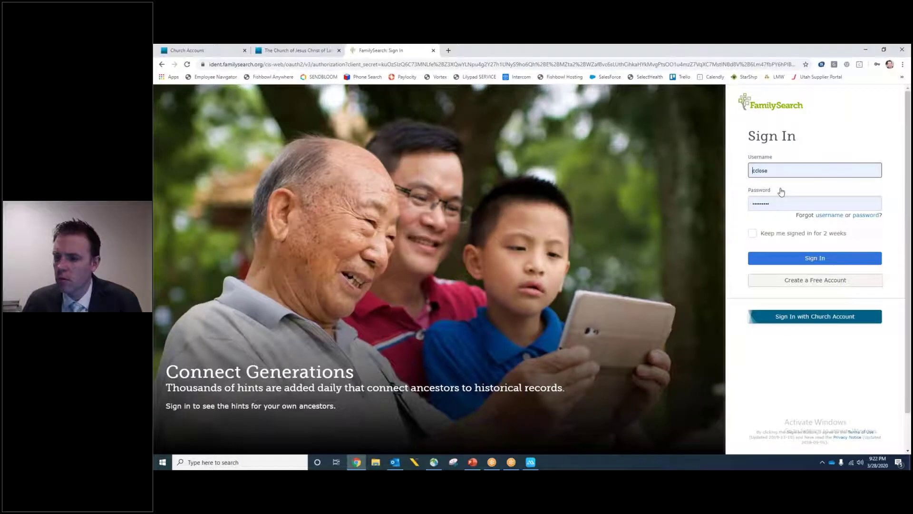
click(804, 259)
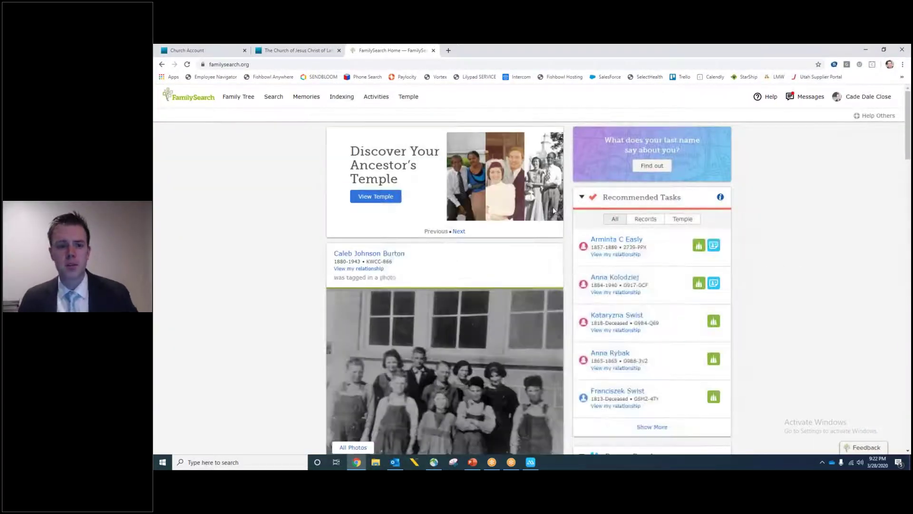
click(241, 100)
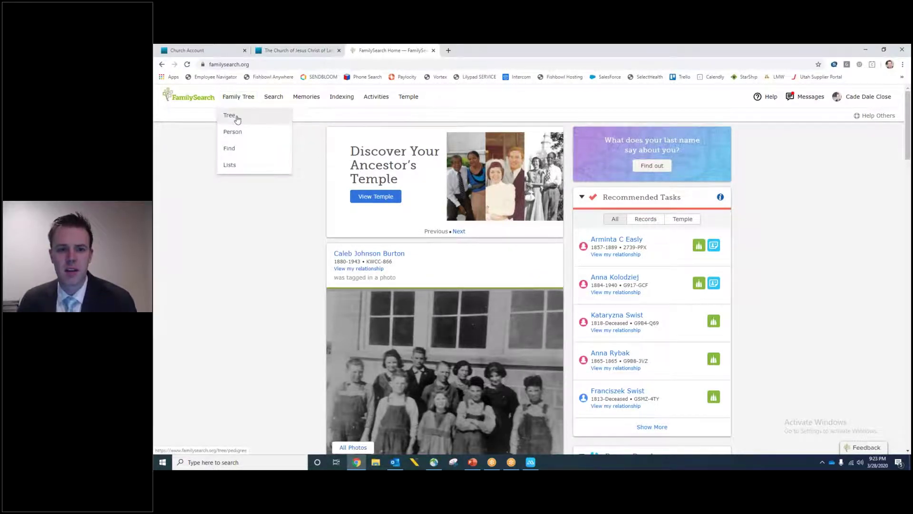
click(230, 115)
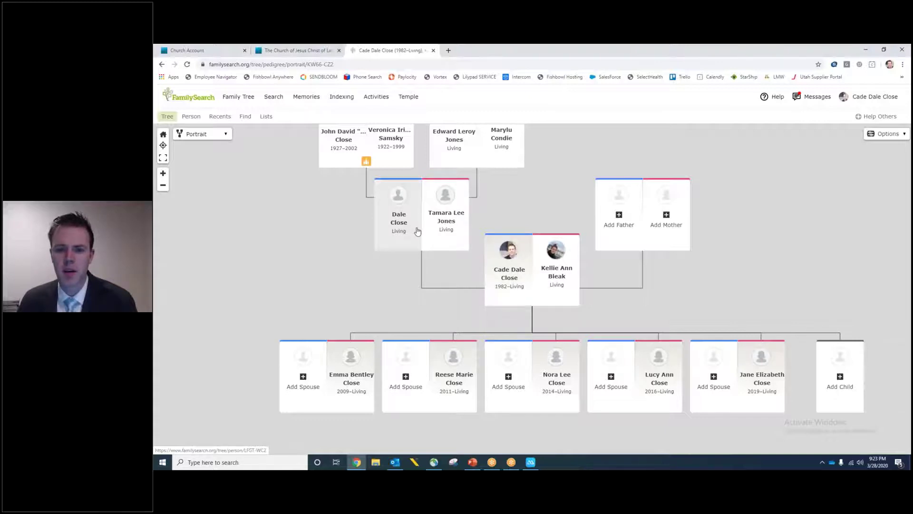
Expand the generation above the paternal grandparents and briefly annotate the Person tab for viewers
scroll(404, 228, up, 2)
scroll(390, 224, up, 1)
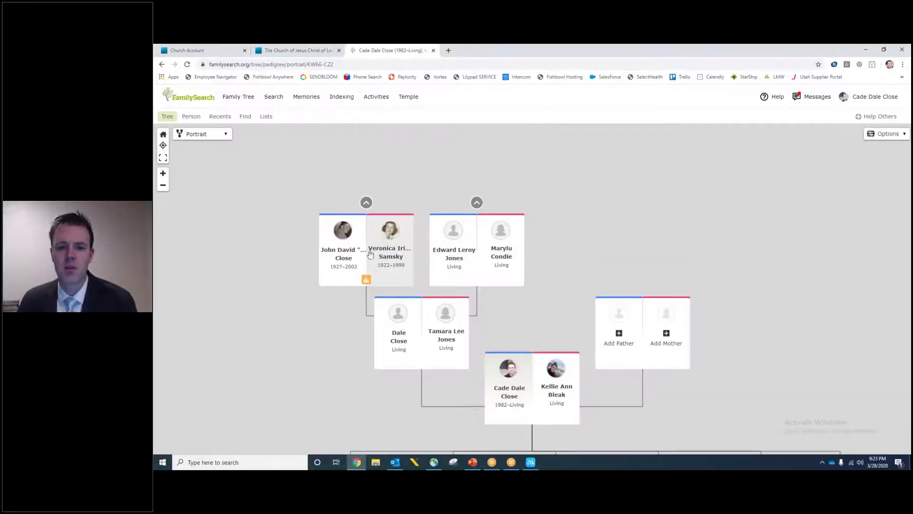
click(366, 203)
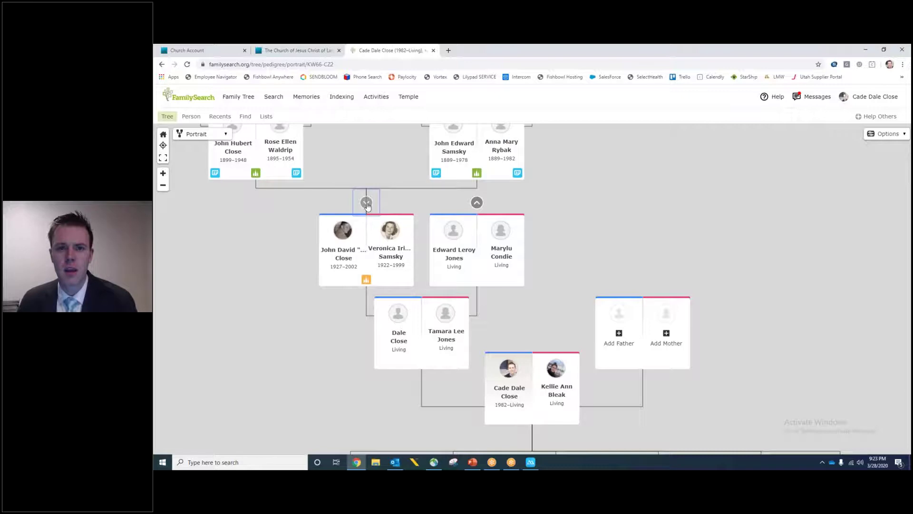
scroll(307, 166, up, 2)
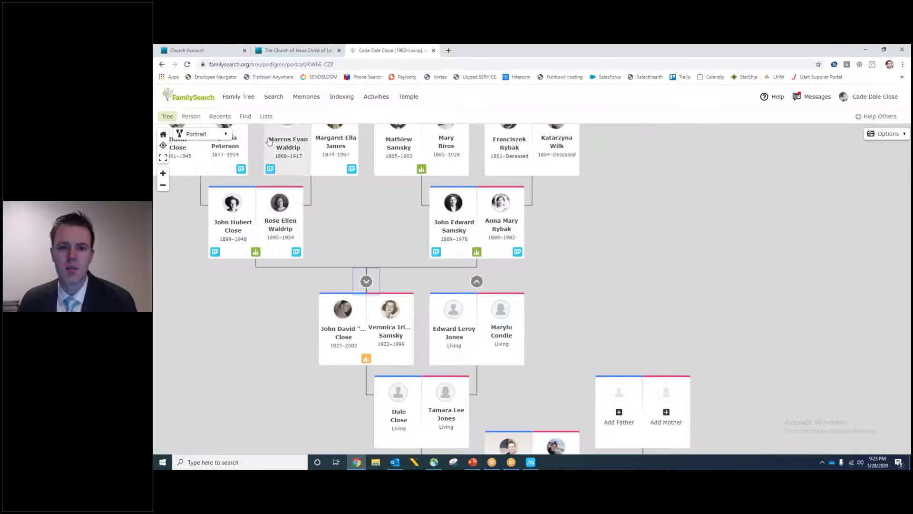
scroll(437, 290, down, 4)
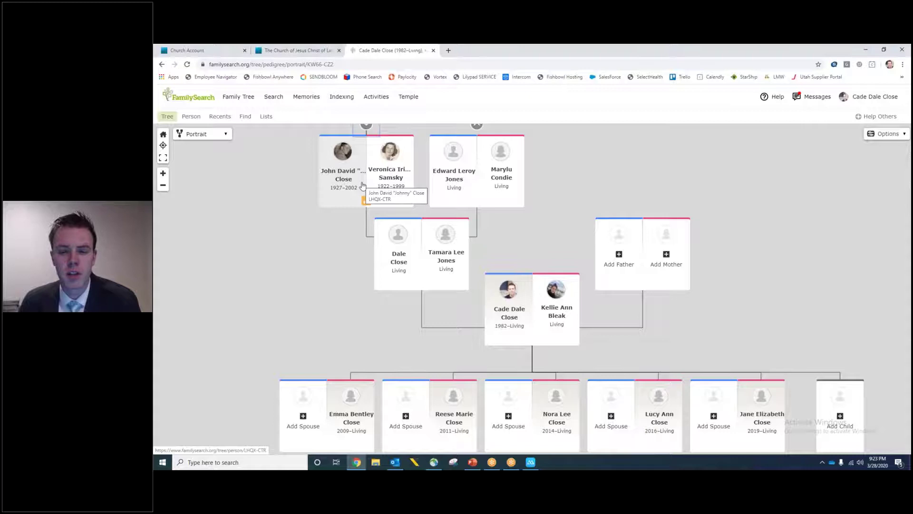
click(366, 124)
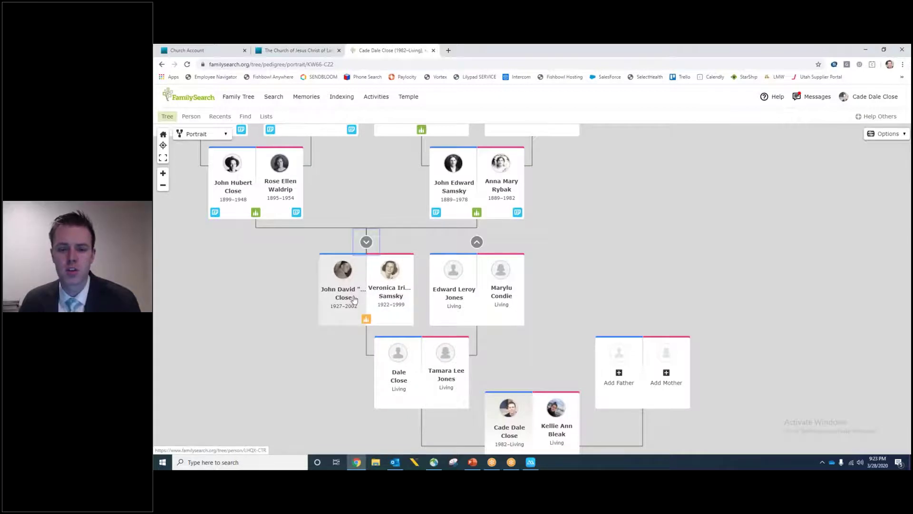
scroll(354, 300, up, 1)
scroll(355, 300, up, 1)
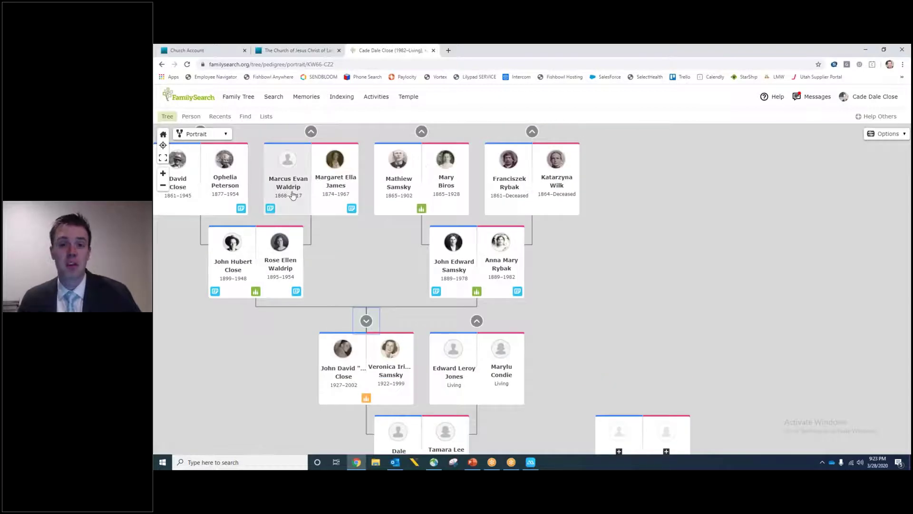
scroll(293, 195, down, 5)
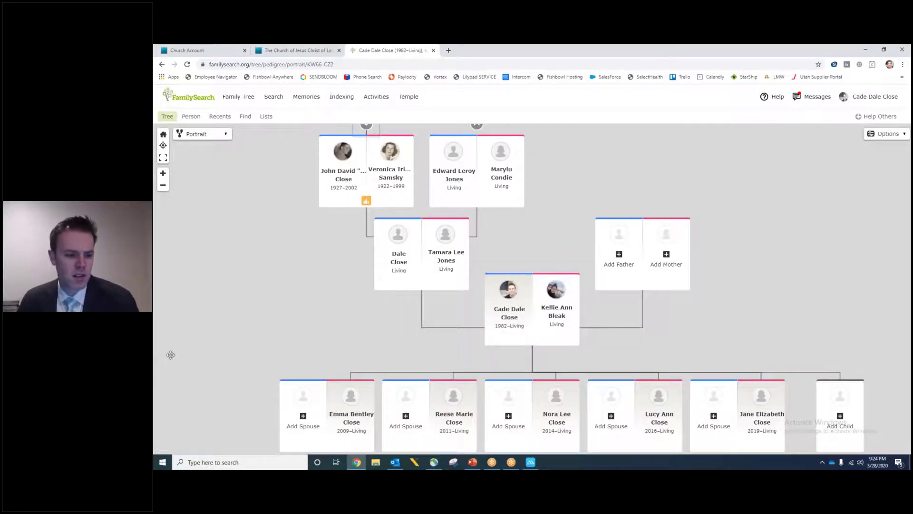
mouse_move(212, 98)
mouse_down()
mouse_move(193, 125)
mouse_move(195, 102)
mouse_up()
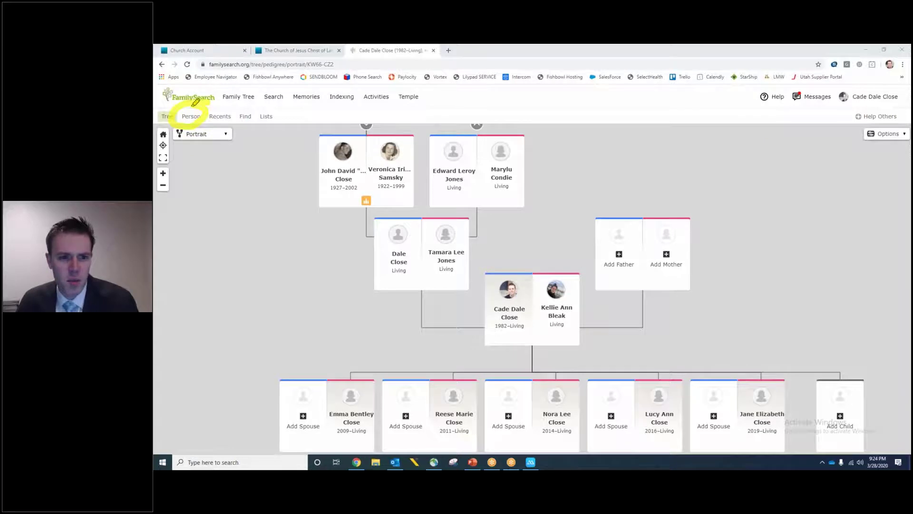
key(Escape)
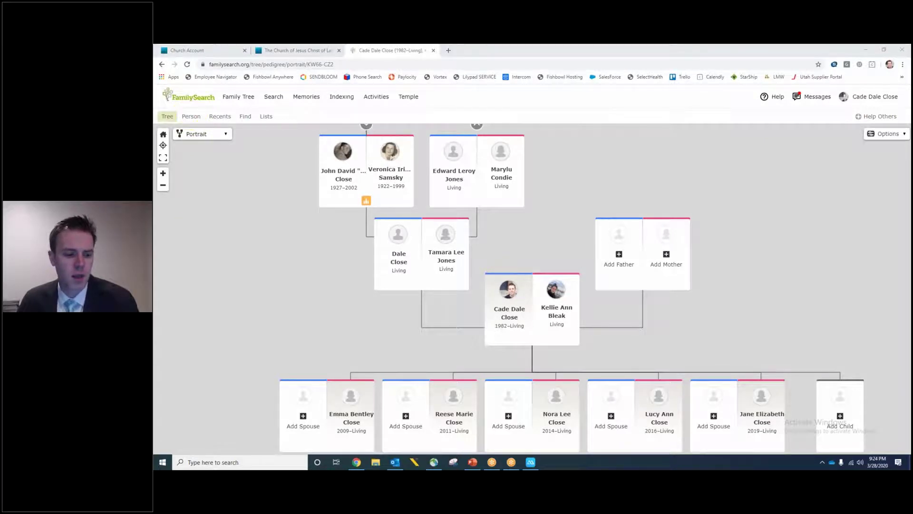
Review your own person page's vitals, other information and family members, then show the father's summary card
click(192, 117)
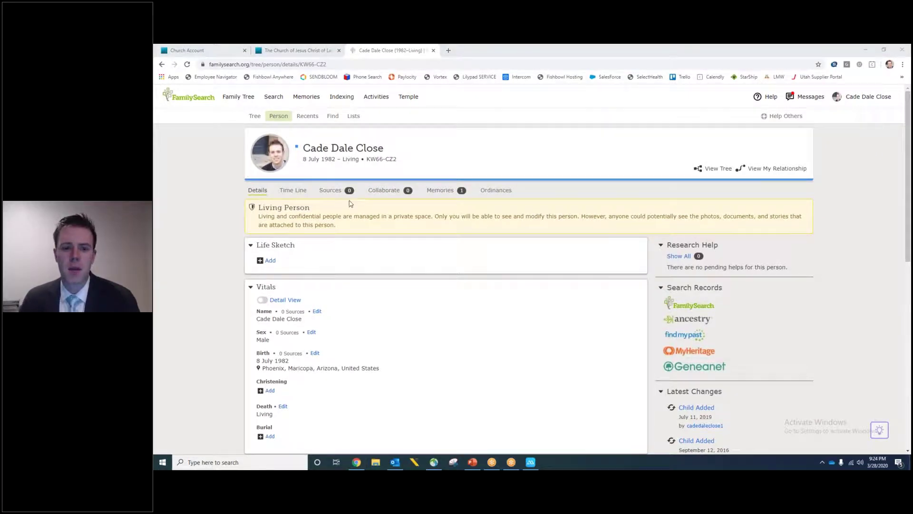
scroll(350, 200, down, 2)
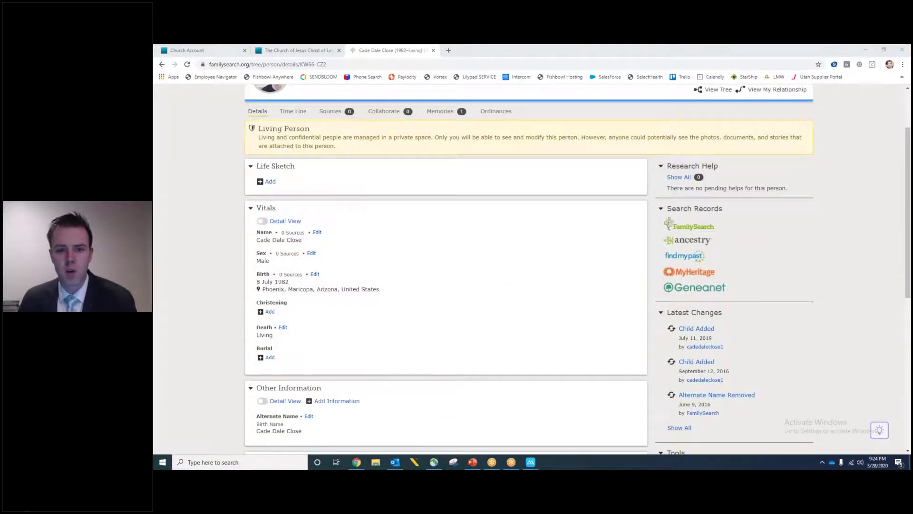
scroll(329, 327, down, 3)
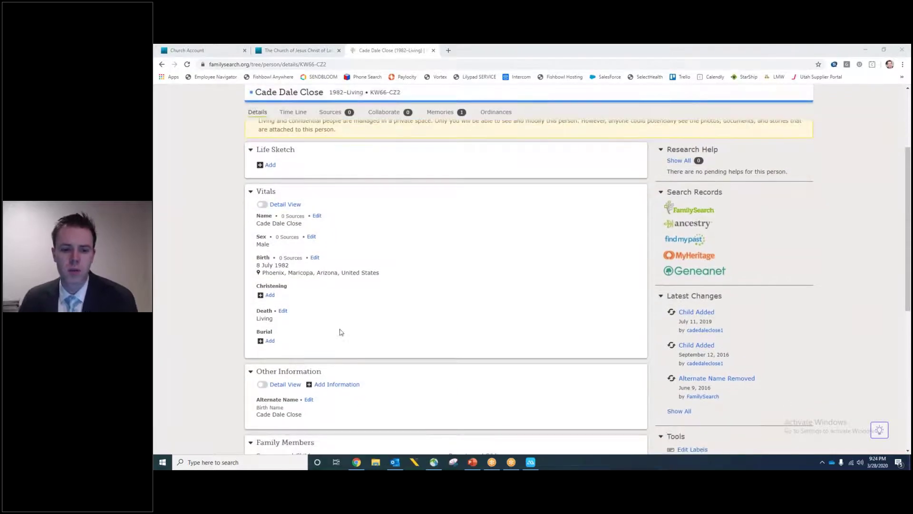
scroll(347, 328, down, 4)
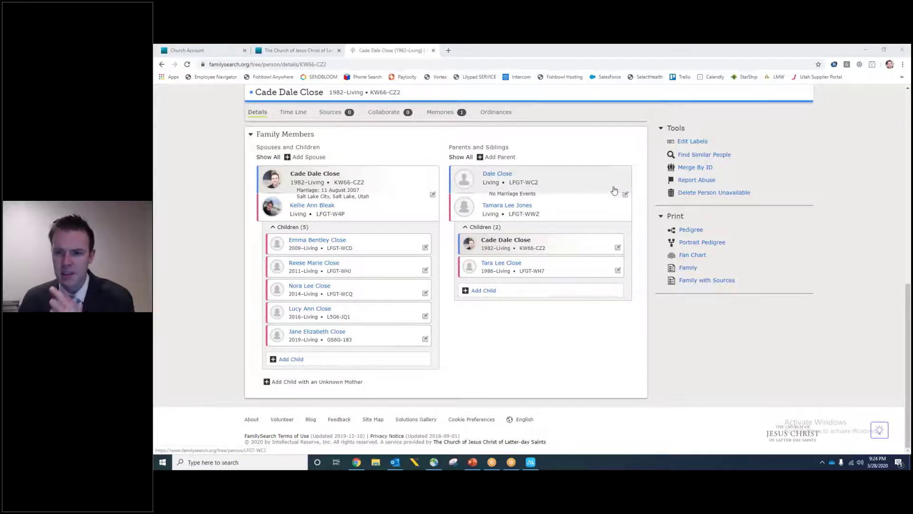
click(561, 187)
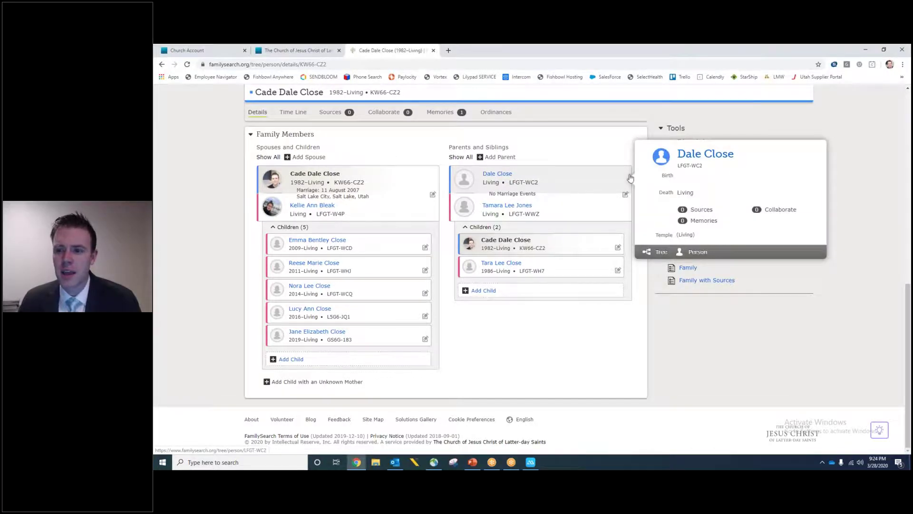
Open the father's person page and browse his empty Photos, Documents, Stories and Audio memories
click(702, 158)
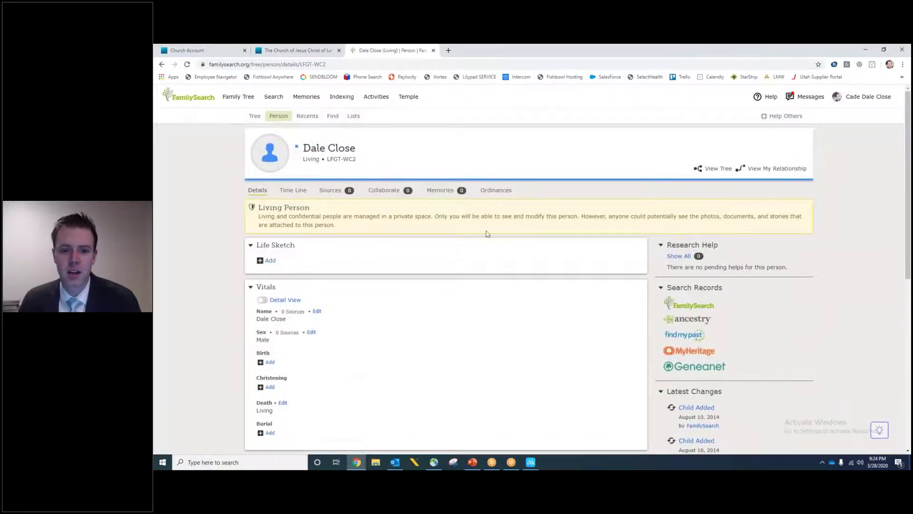
click(438, 193)
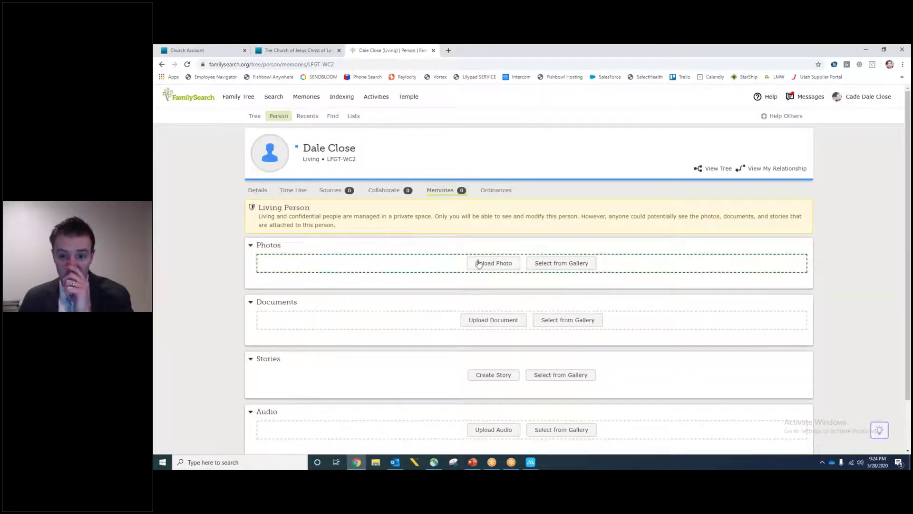
scroll(363, 287, down, 2)
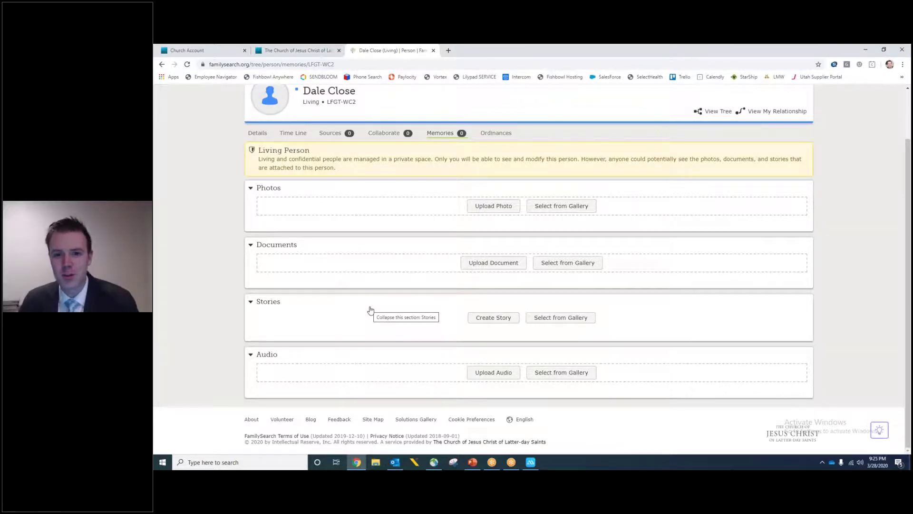
scroll(370, 310, up, 2)
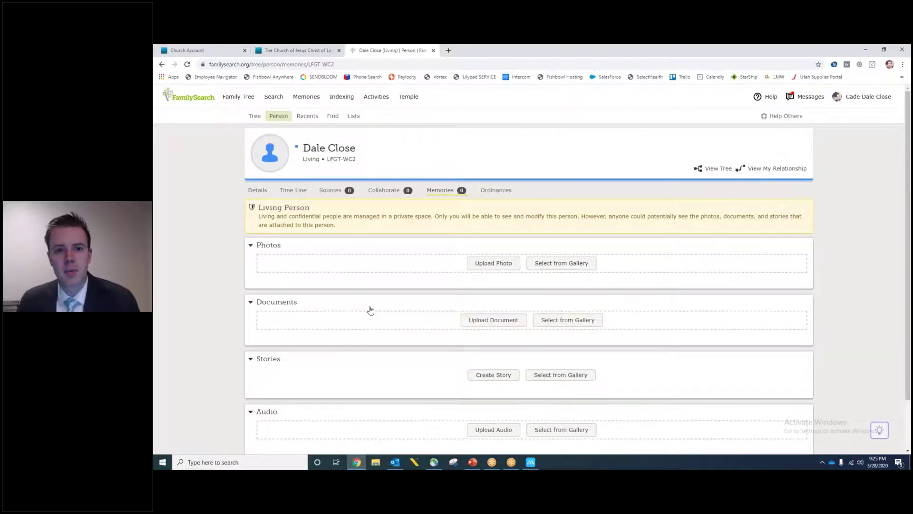
Go back to the portrait pedigree tree from the Tree link in the sub-navigation bar
click(253, 118)
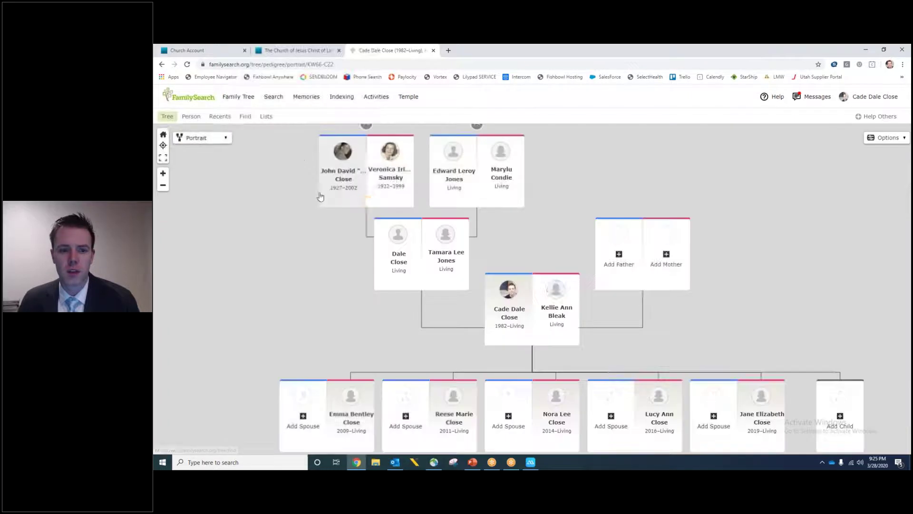
scroll(480, 302, down, 2)
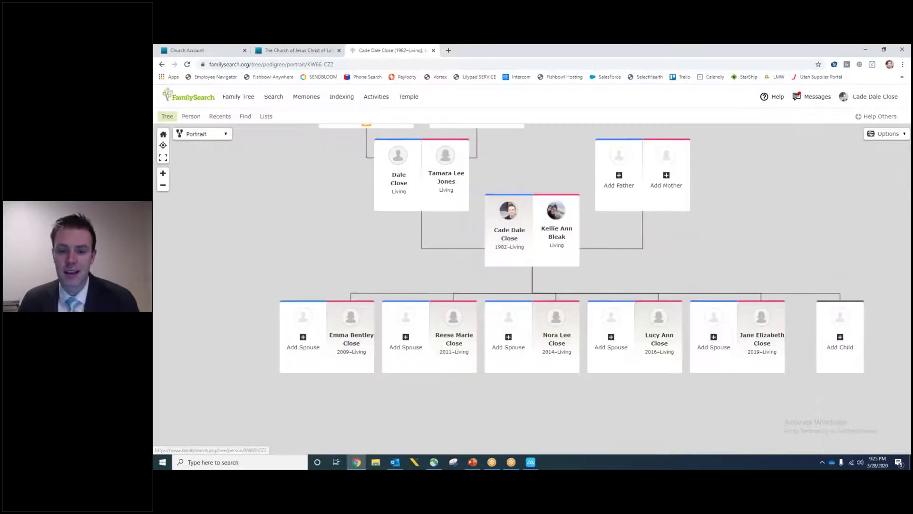
scroll(471, 302, up, 2)
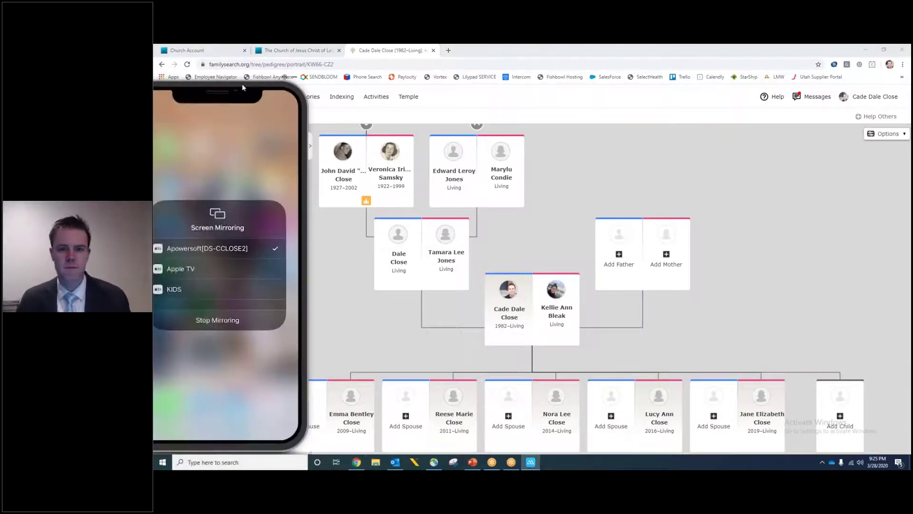
Center the mirrored phone on screen and dismiss its Control Center panel
drag(238, 80, 581, 74)
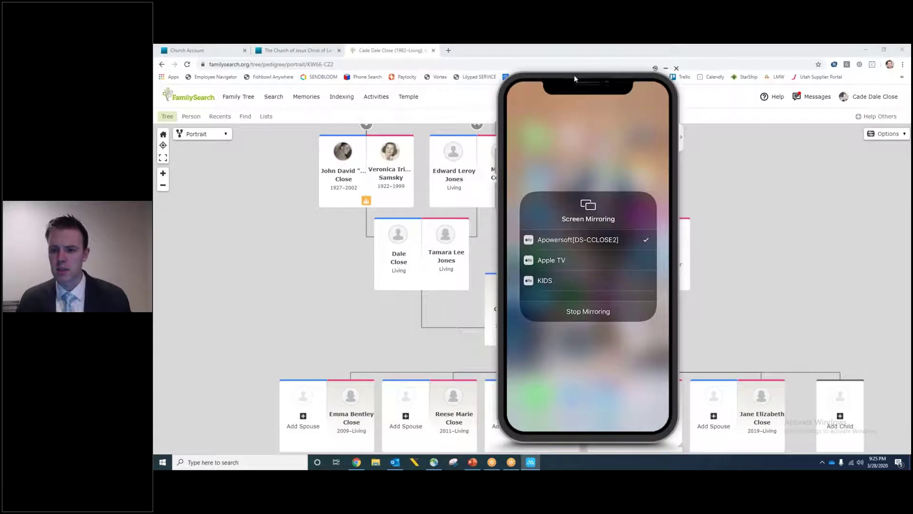
click(571, 345)
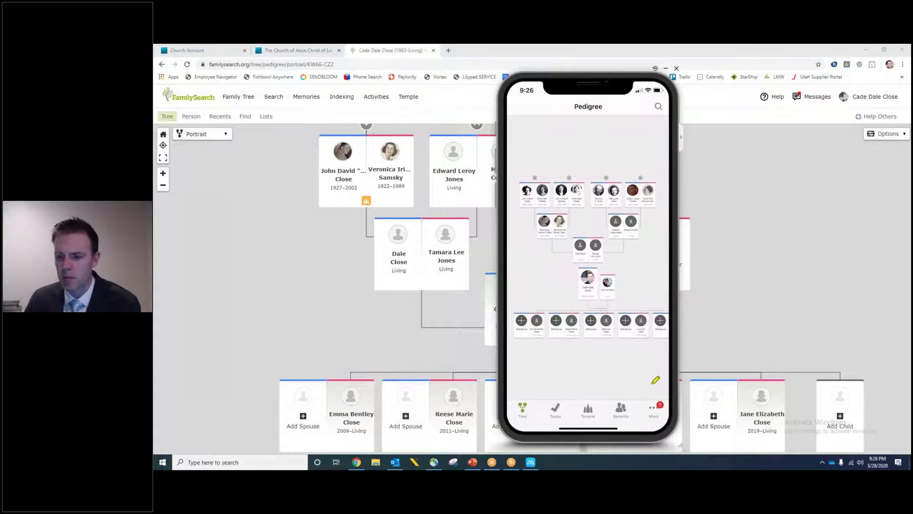
Point out the app's More features and take a new selfie for Compare-a-Face
mouse_move(655, 380)
mouse_down()
mouse_move(692, 421)
mouse_move(659, 384)
mouse_up()
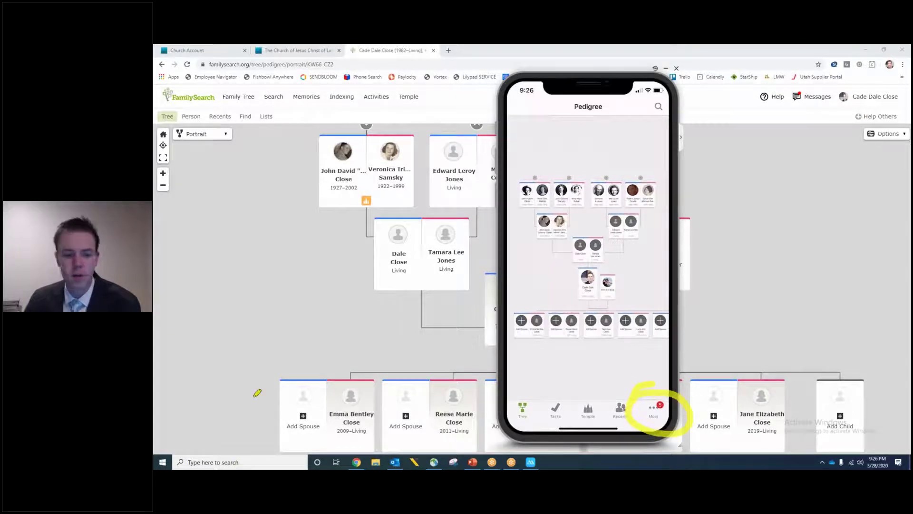
key(Escape)
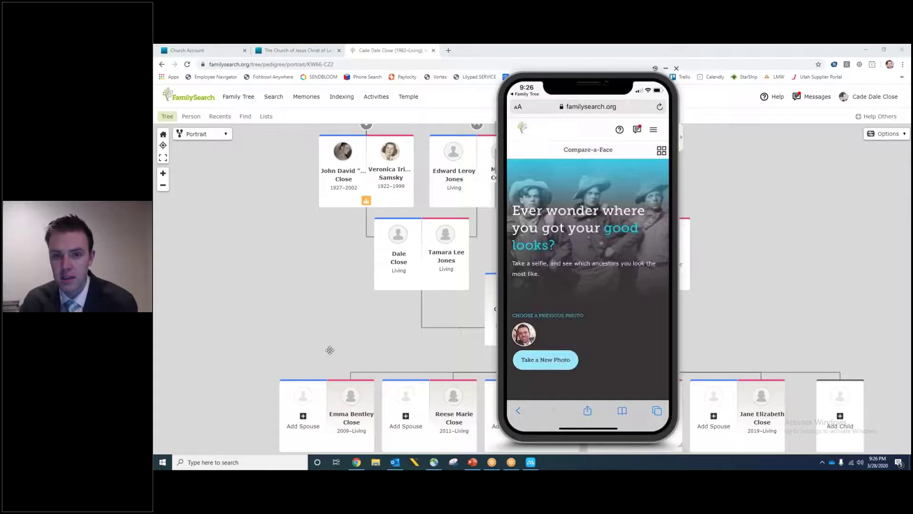
click(546, 367)
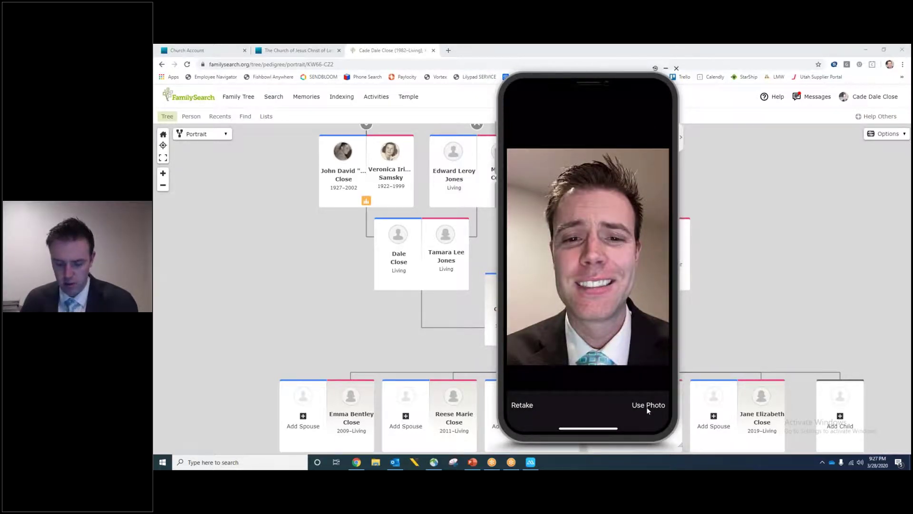
Use the captured selfie so Compare-a-Face analyses it against ancestors
click(646, 407)
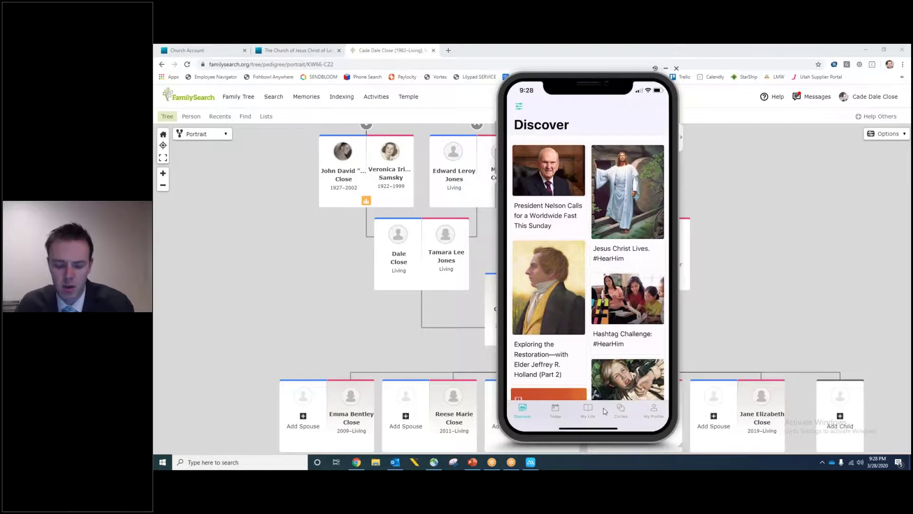
Show the Gospel Living Circles list, then minimize the phone mirroring window
click(605, 410)
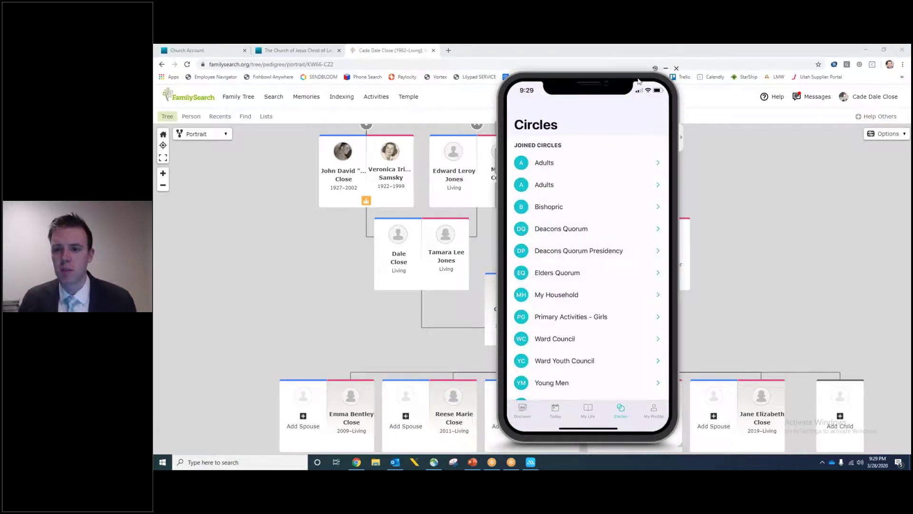
click(531, 462)
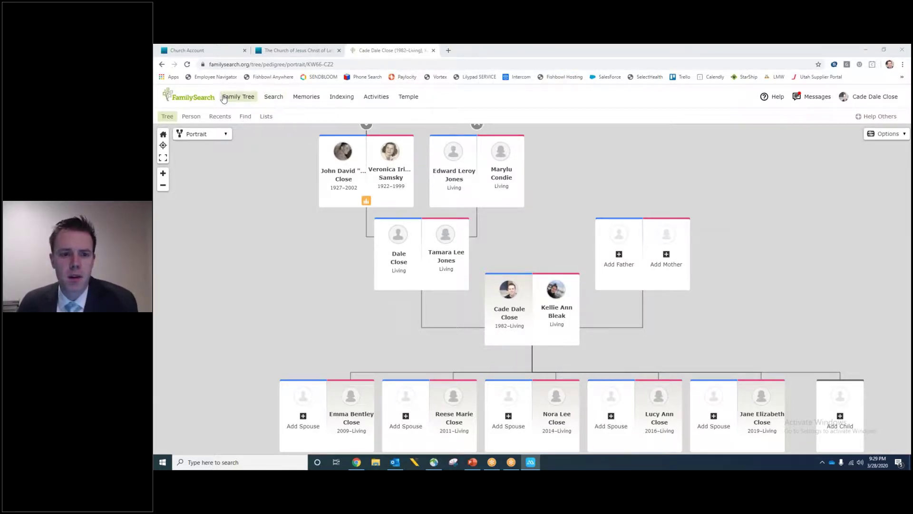
Open the Indexing Overview page and scroll past Find a Project and Try a Guided Tour, then back up
click(339, 103)
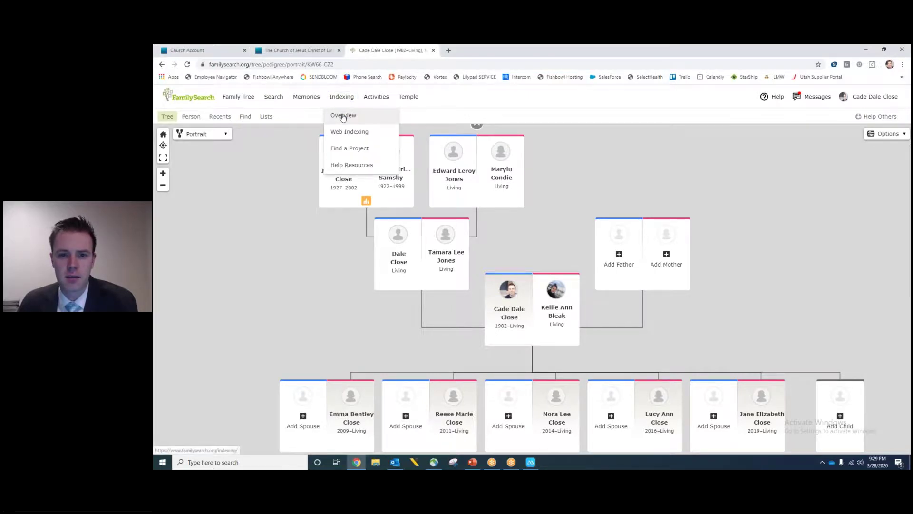
click(342, 115)
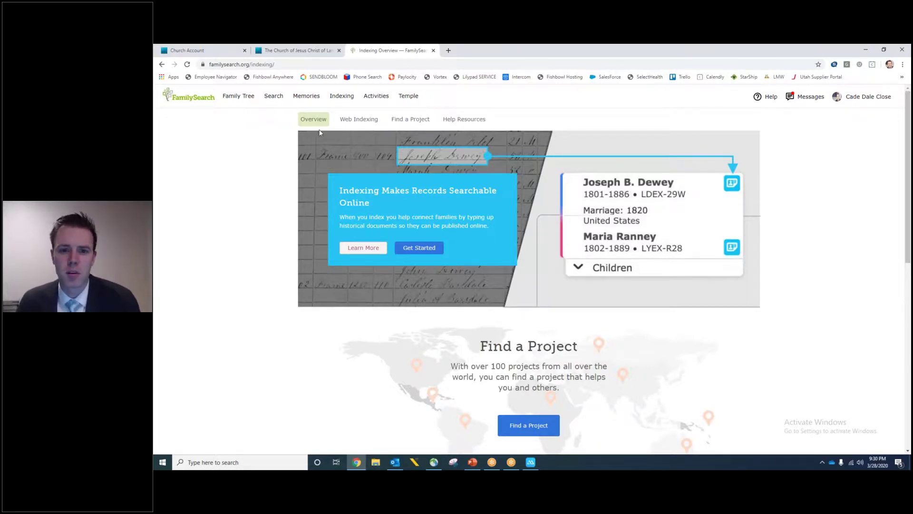
scroll(312, 162, down, 1)
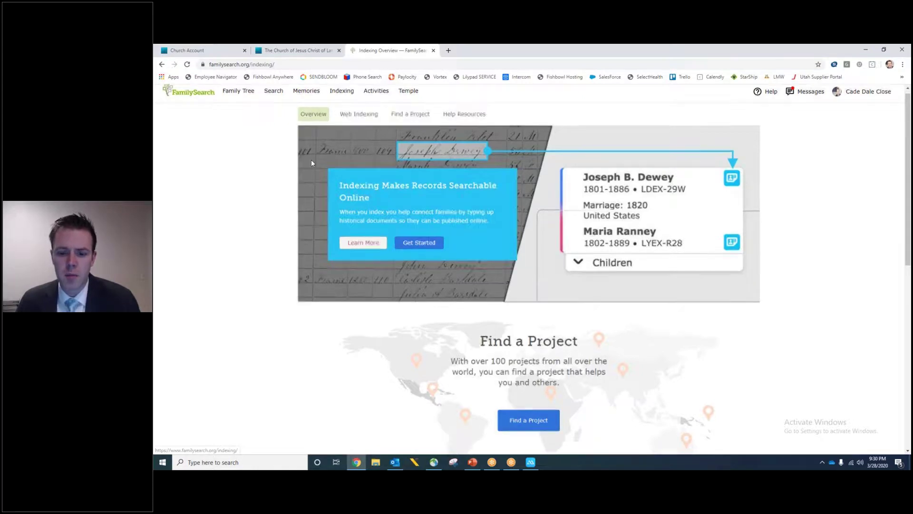
scroll(310, 164, down, 5)
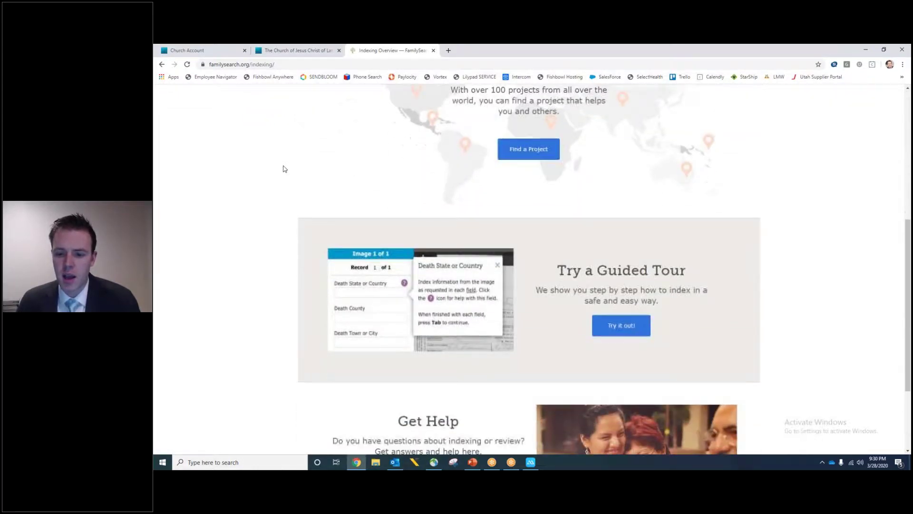
scroll(284, 169, down, 3)
scroll(284, 168, up, 4)
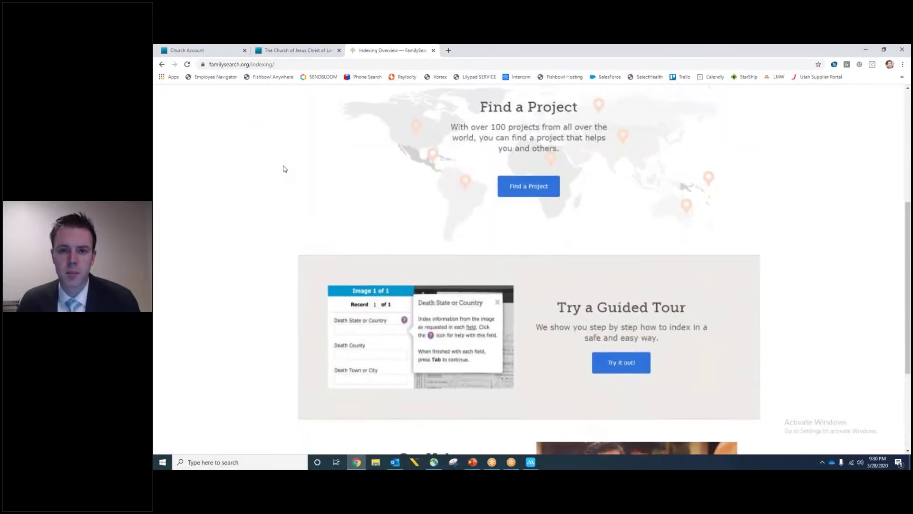
scroll(284, 169, up, 2)
Open the Web Indexing page and scroll down toward the ward and stake Groups list
scroll(284, 169, up, 3)
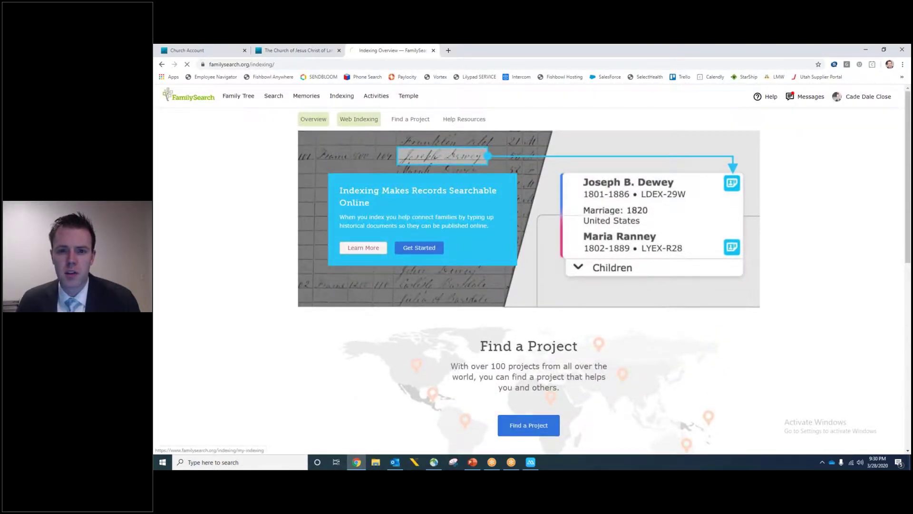
click(357, 120)
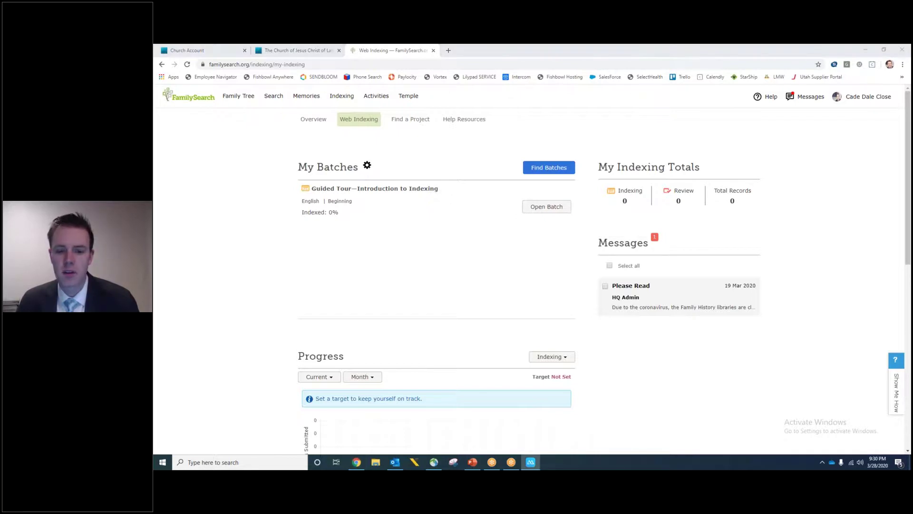
scroll(274, 228, down, 6)
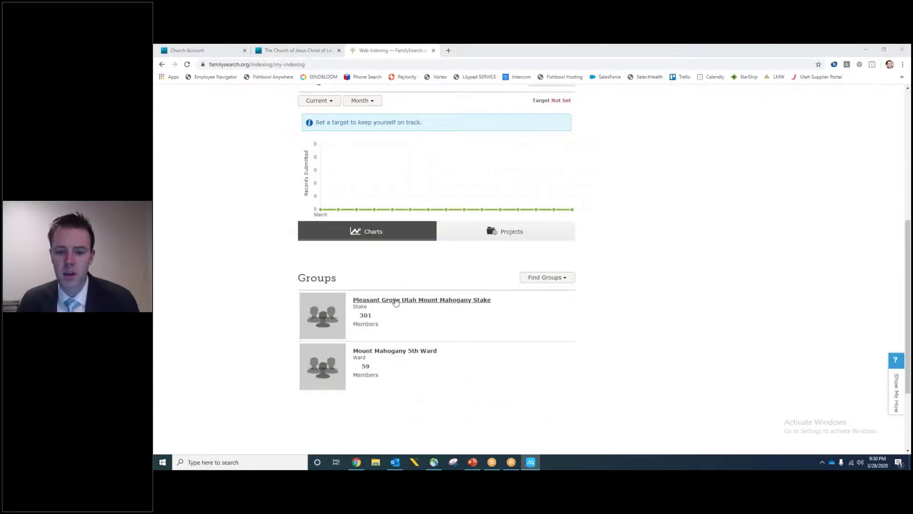
Open the Mount Mahogany 5th Ward group page, dismiss its welcome tip, and scroll through it
click(402, 355)
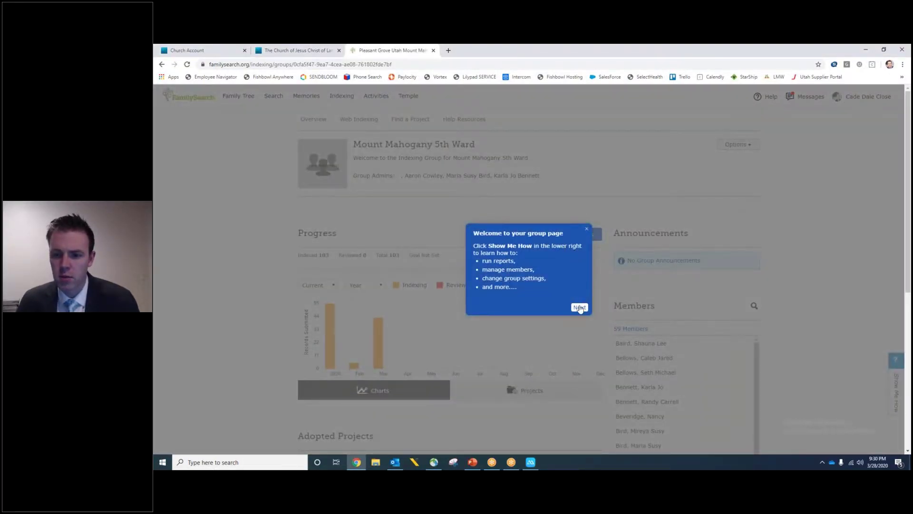
click(586, 230)
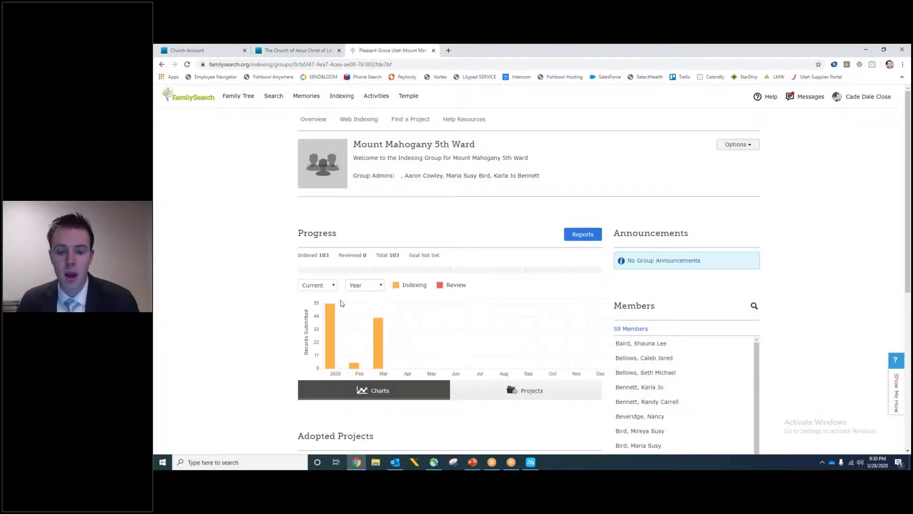
scroll(341, 303, down, 1)
mouse_move(379, 284)
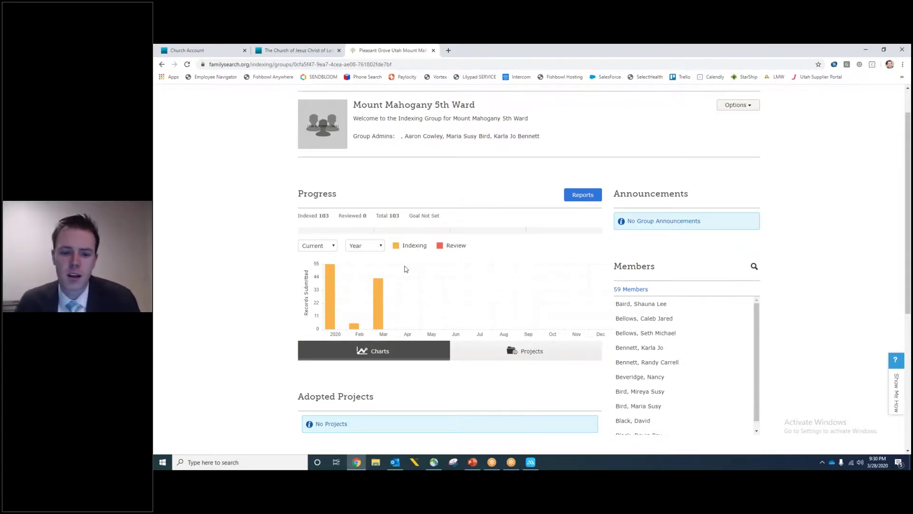
scroll(264, 308, down, 2)
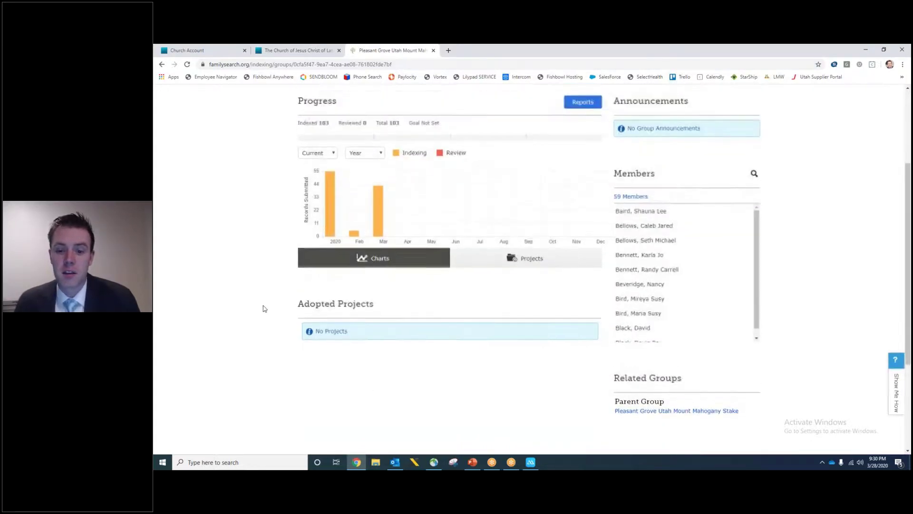
scroll(265, 308, up, 3)
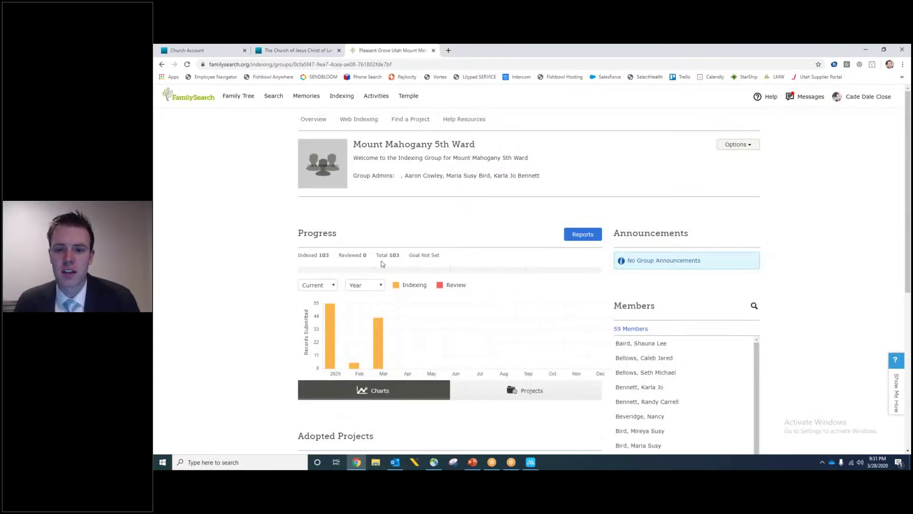
Return to the groups list and open the Pleasant Grove Utah Mount Mahogany Stake group
click(161, 65)
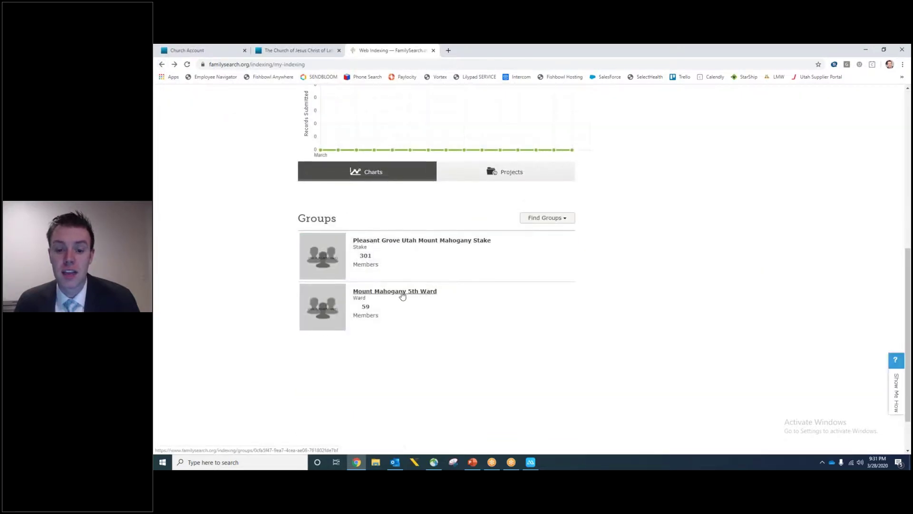
click(402, 296)
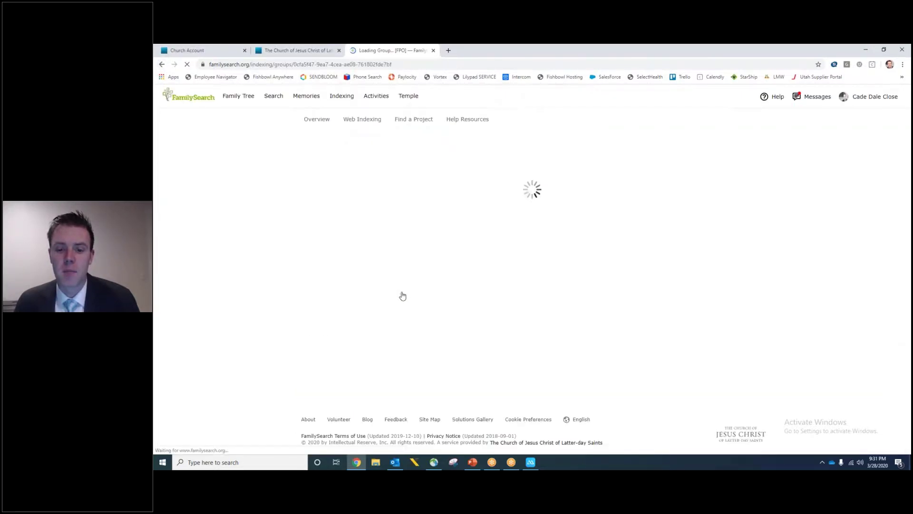
click(162, 65)
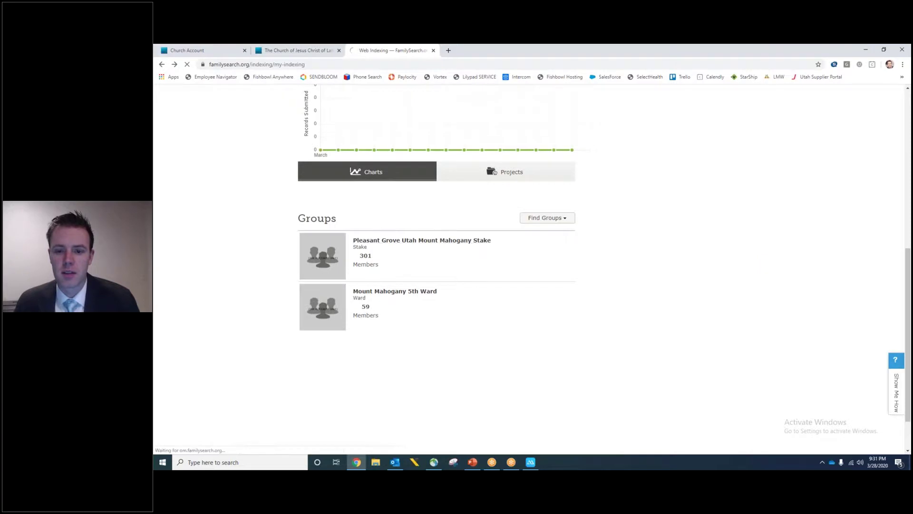
click(400, 241)
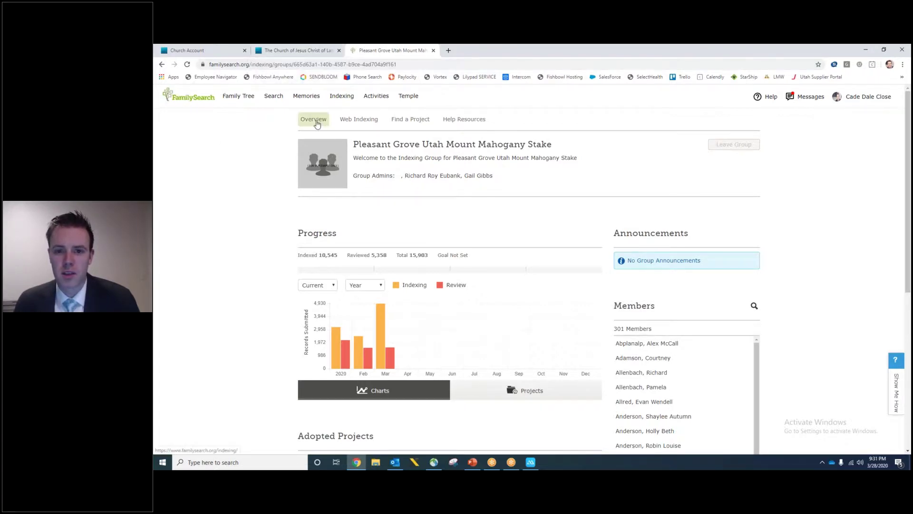
Launch the guided tour from Help Resources, start it, and close the Project Instructions panel
click(464, 120)
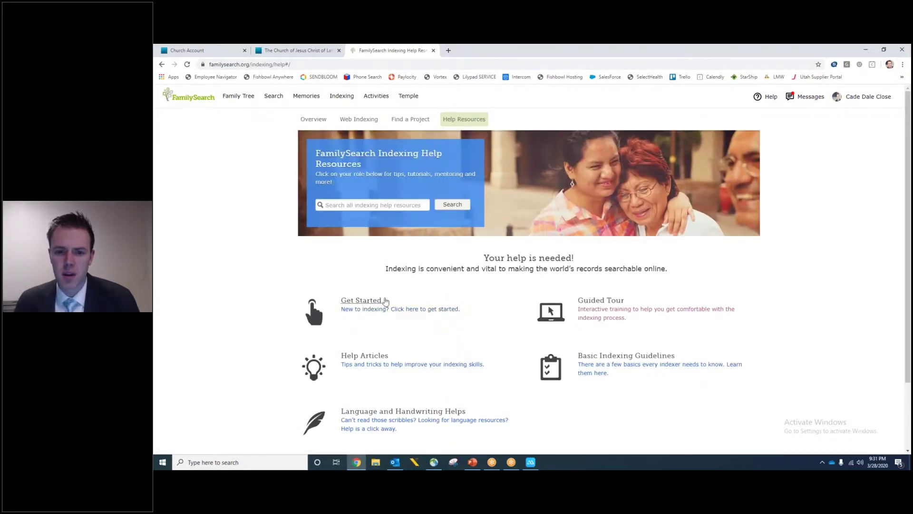
scroll(476, 266, down, 2)
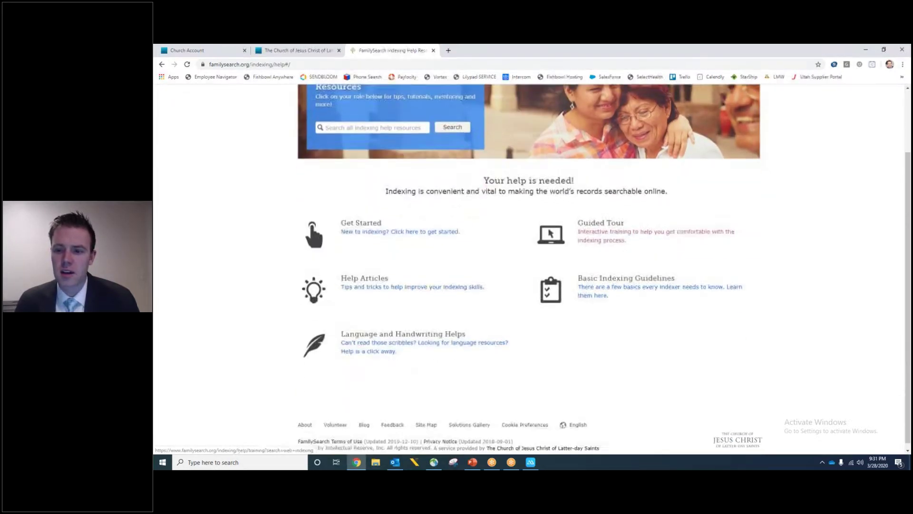
click(603, 225)
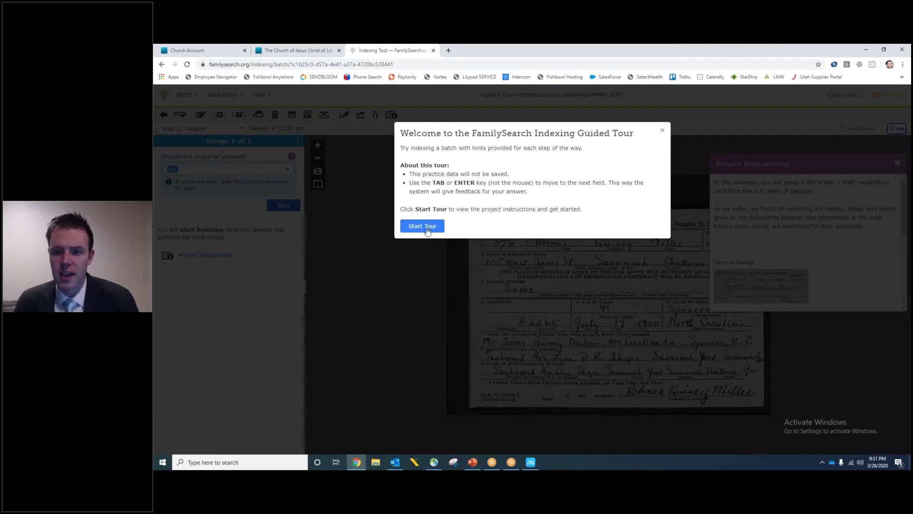
click(431, 230)
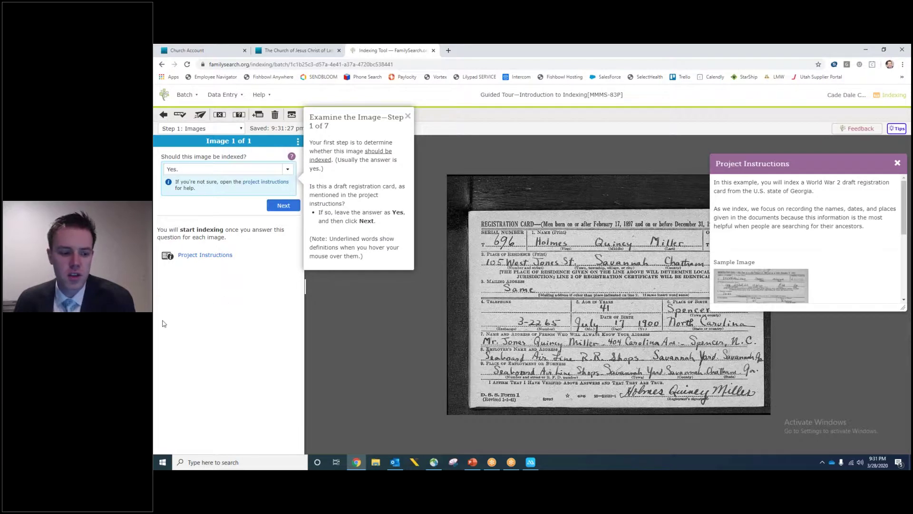
mouse_move(817, 150)
mouse_down()
mouse_move(714, 186)
mouse_move(838, 211)
mouse_move(804, 150)
mouse_up()
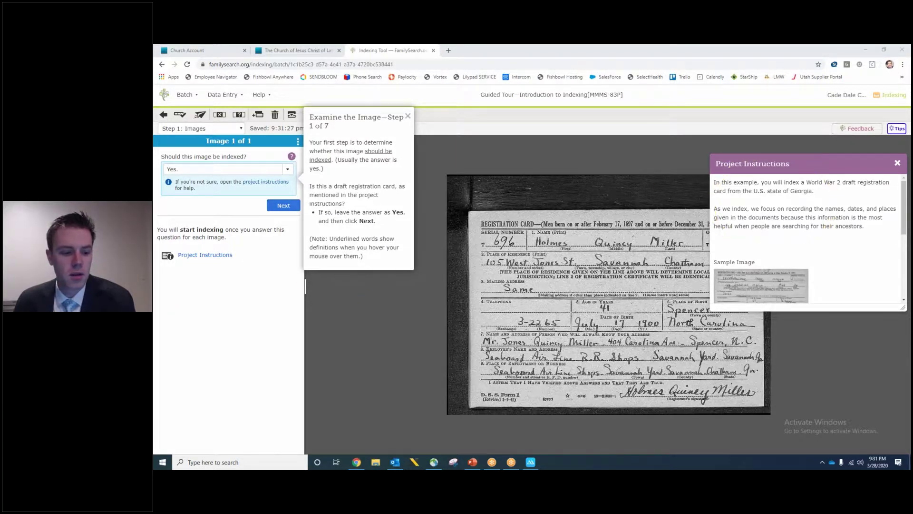
click(897, 163)
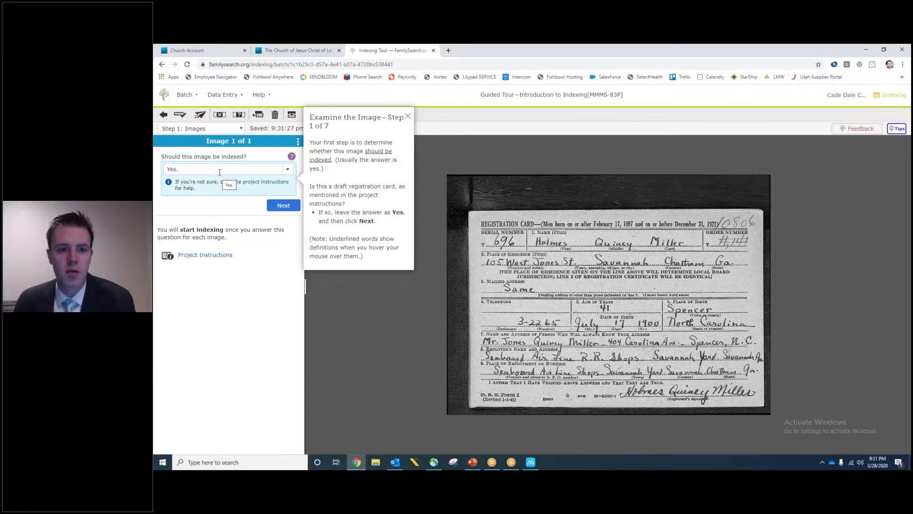
Advance to Step 2: Entries, select Given Names, annotate the card's names and form fields, then clear the marks
click(284, 205)
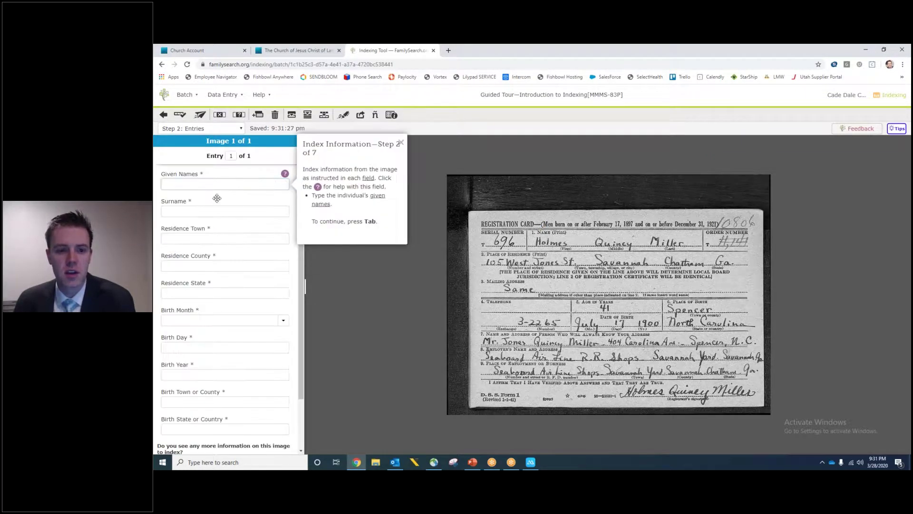
click(244, 183)
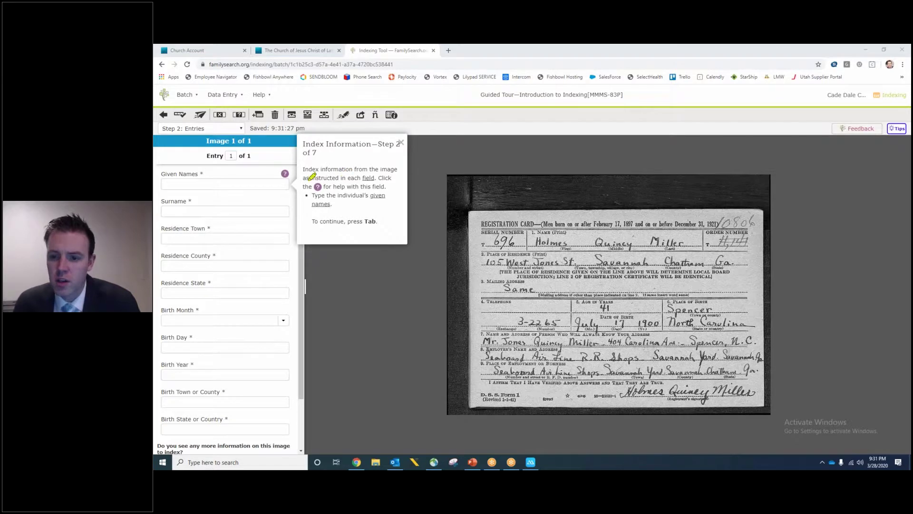
mouse_move(536, 243)
mouse_down()
mouse_move(627, 228)
mouse_move(606, 221)
mouse_up()
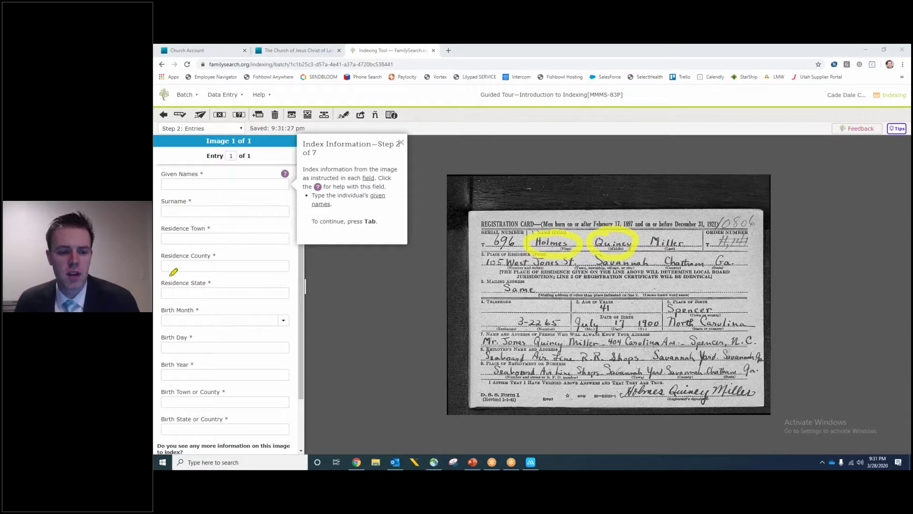
mouse_move(684, 228)
mouse_down()
mouse_move(661, 223)
mouse_move(694, 247)
mouse_up()
drag(184, 214, 206, 211)
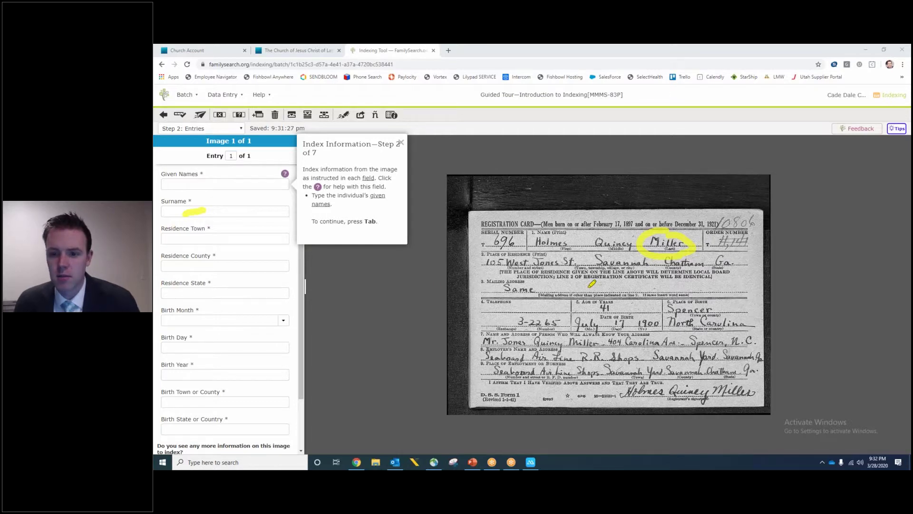
mouse_move(215, 240)
mouse_down()
mouse_move(232, 238)
mouse_move(255, 265)
mouse_move(255, 293)
mouse_up()
mouse_move(247, 325)
mouse_down()
mouse_move(263, 322)
mouse_move(258, 348)
mouse_up()
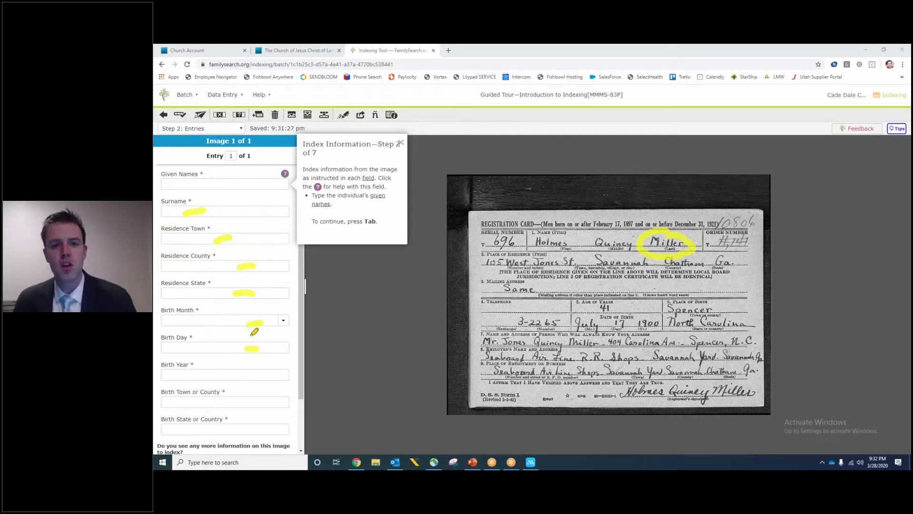
key(Escape)
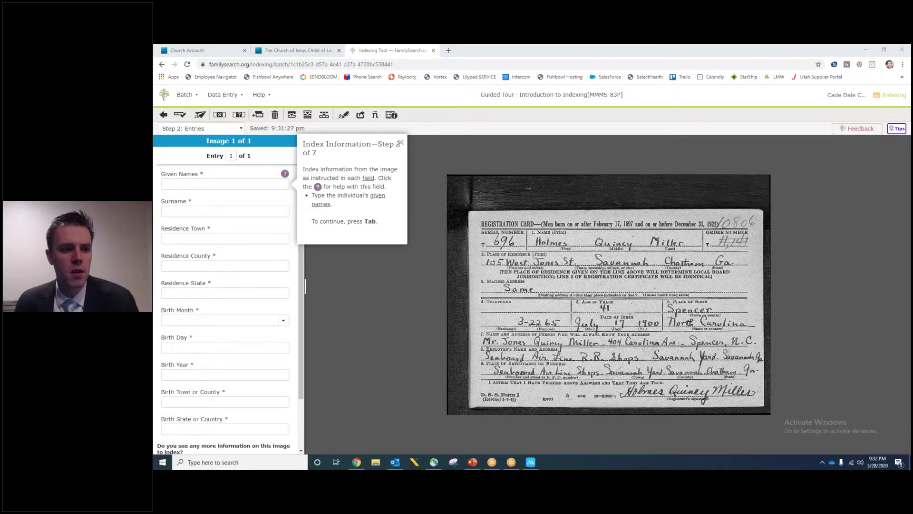
Switch to the PowerPoint slideshow showing the RESOURCES slide
key(alt+Tab)
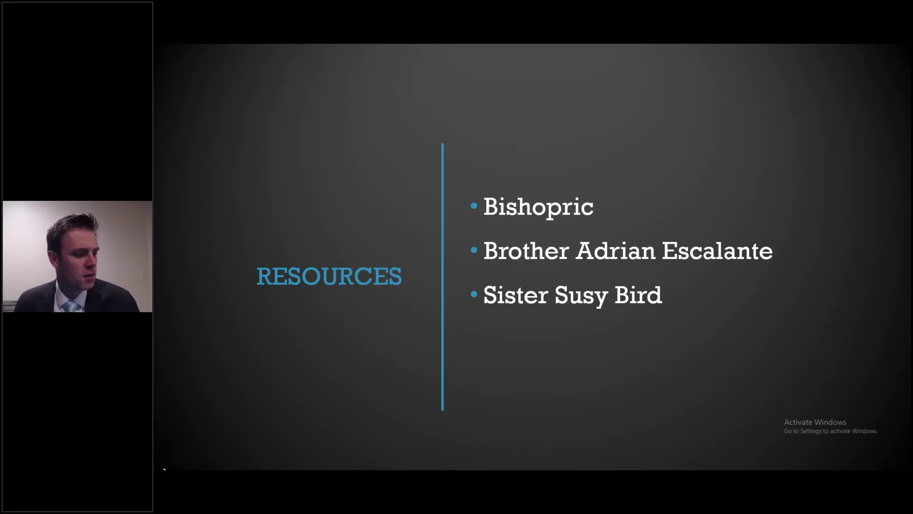
Advance past 3 THINGS TO DO to the APOSTOLIC BLESSINGS PROMISED slide
key(Right)
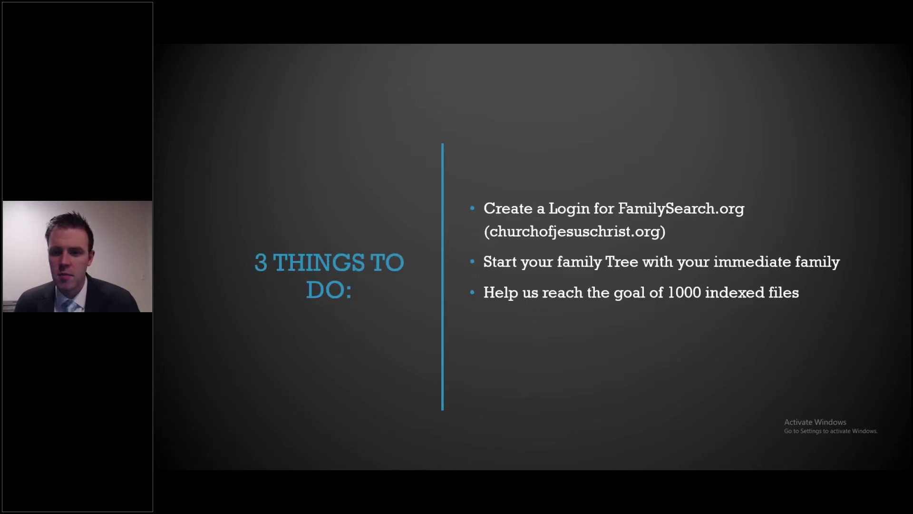
key(Right)
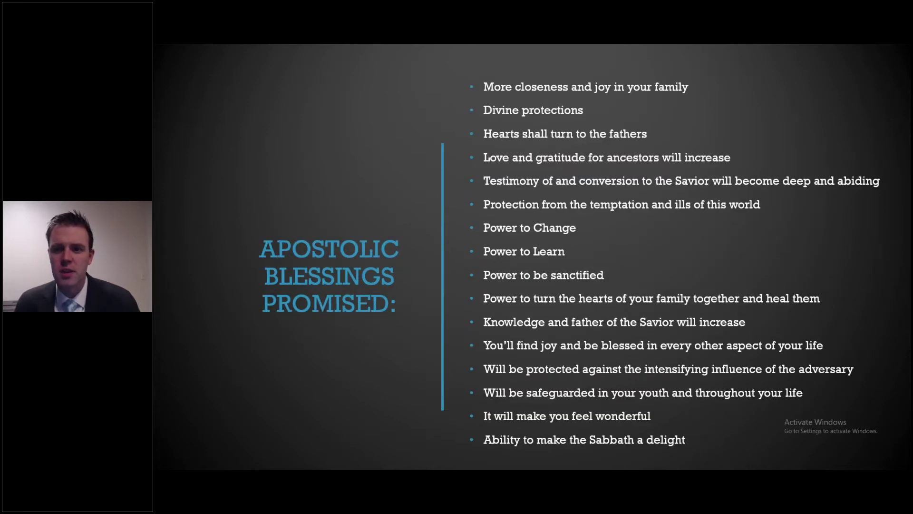